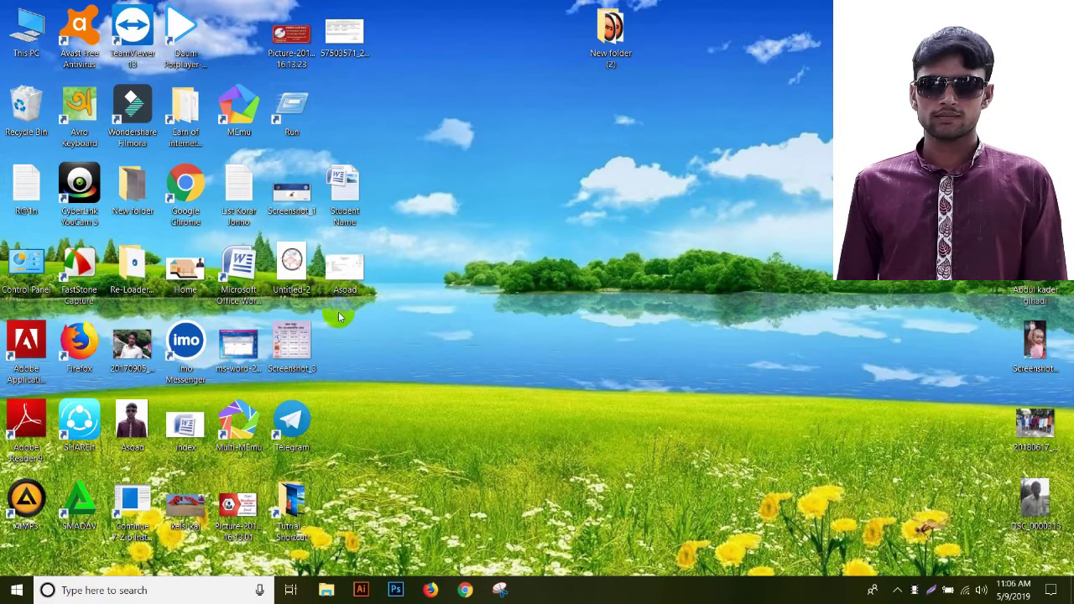
Launch Word and open the recent 'picture' document containing the Latin sample paragraph.
double_click(234, 274)
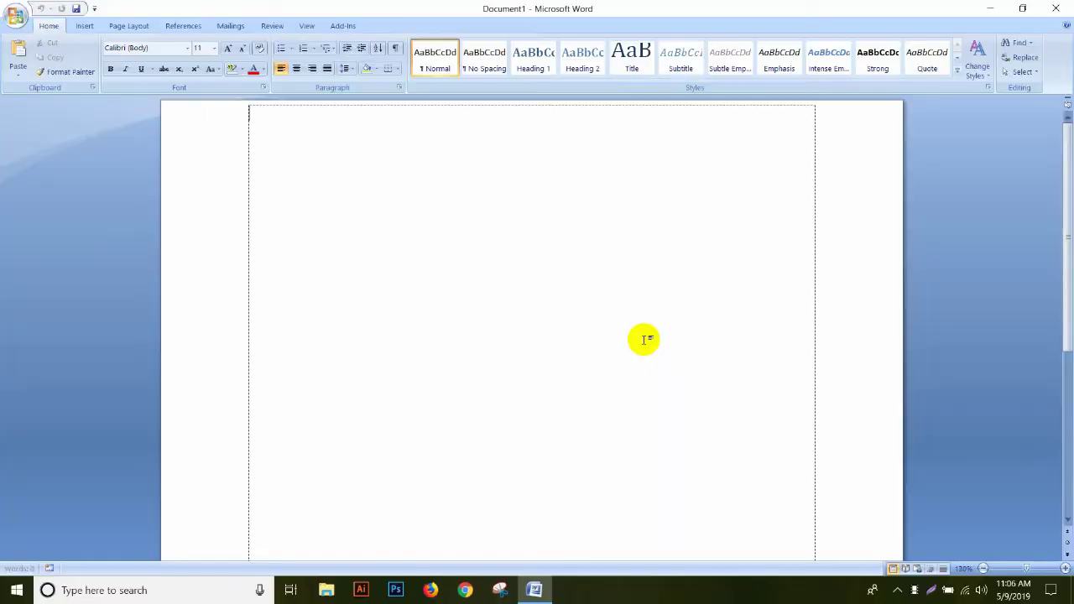
left_click(15, 15)
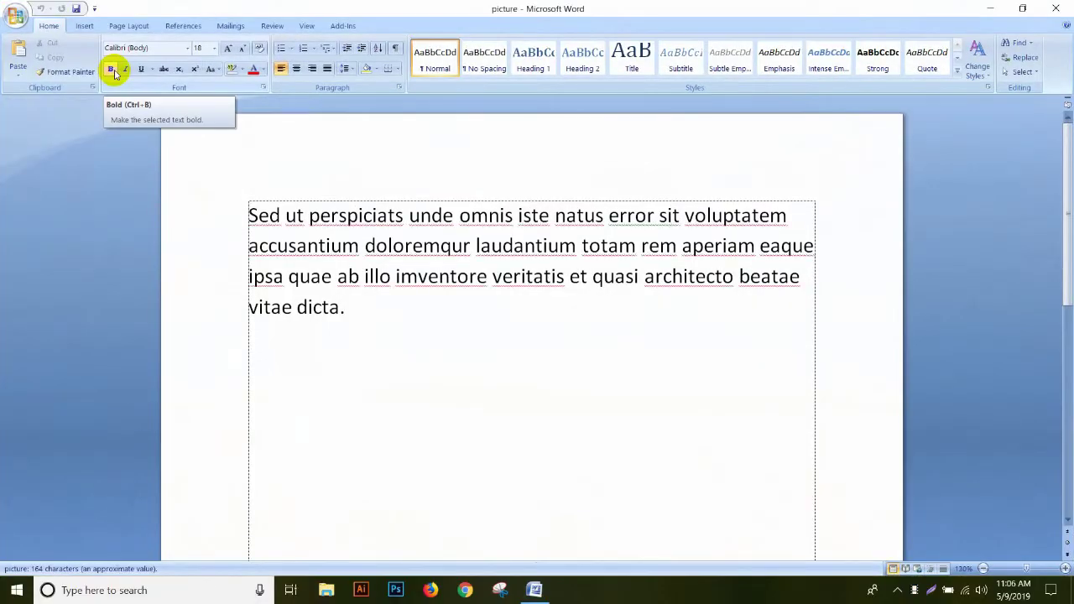
left_click(83, 26)
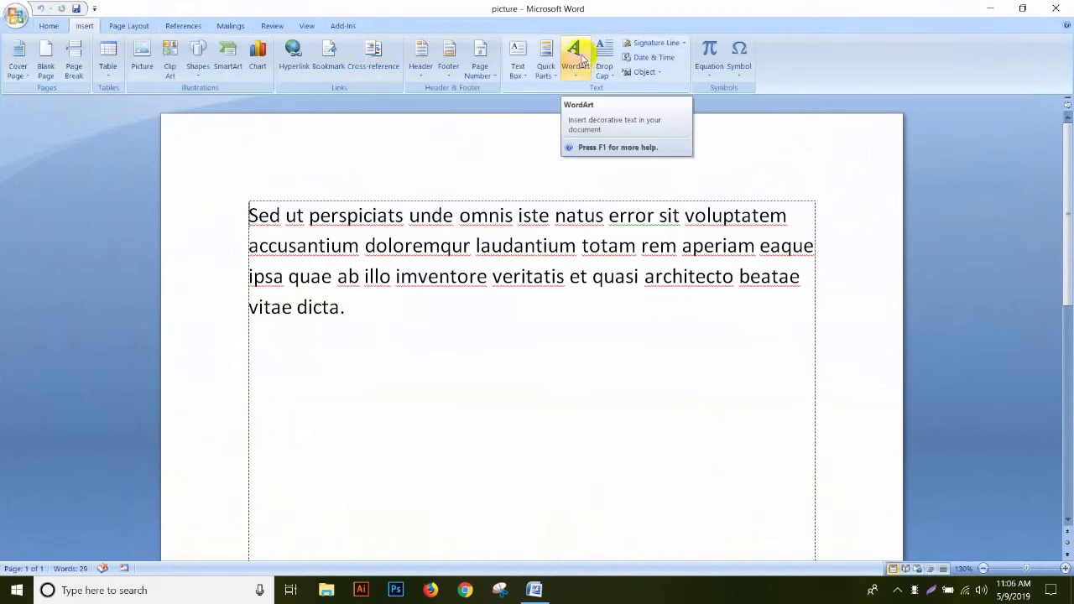
left_click(579, 57)
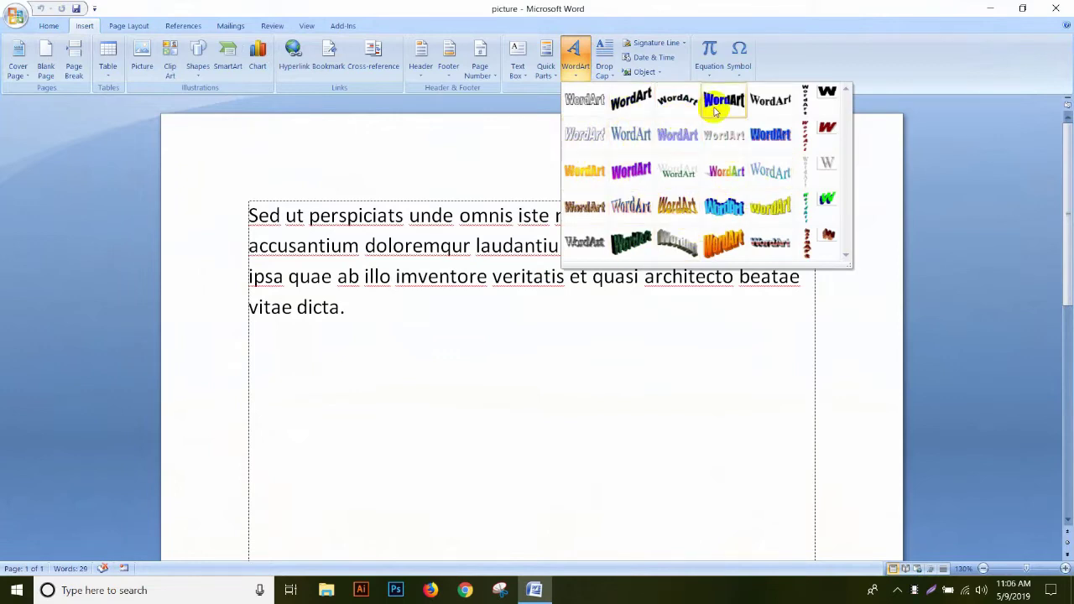
left_click(677, 102)
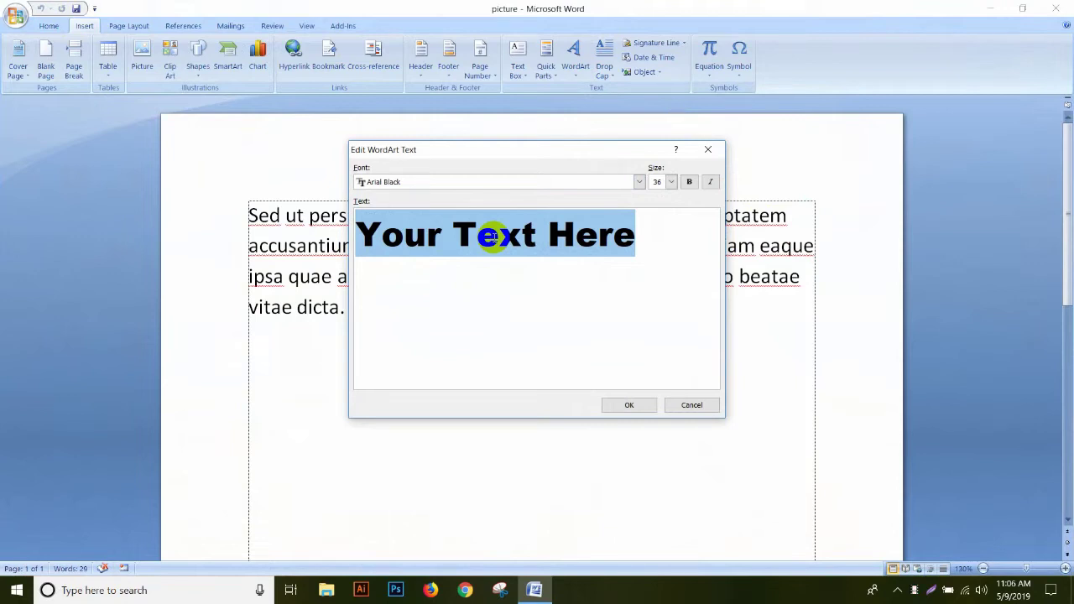
type("AD ")
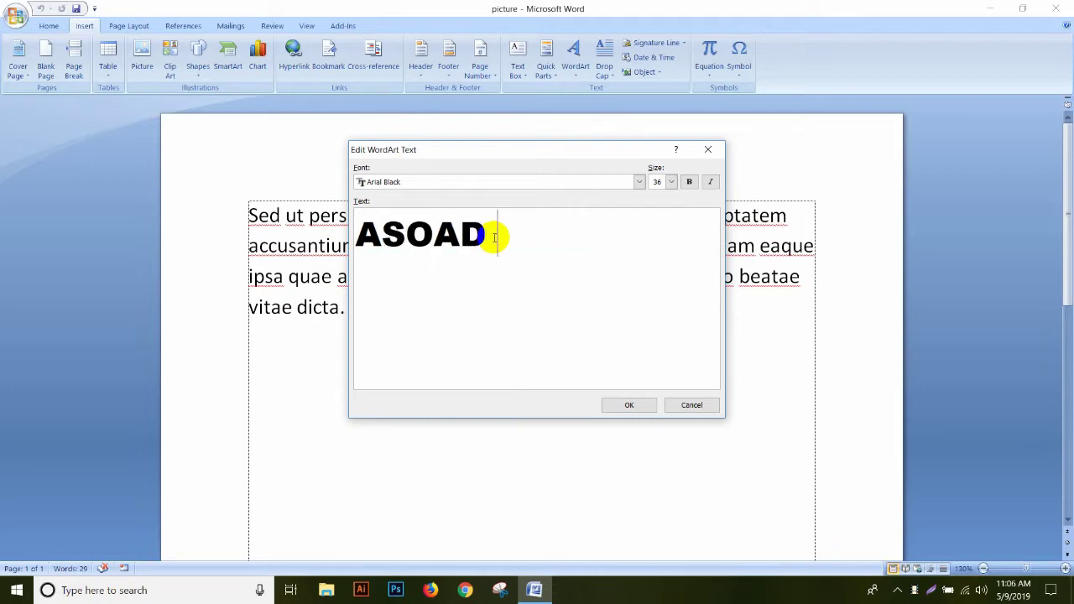
type("ALI")
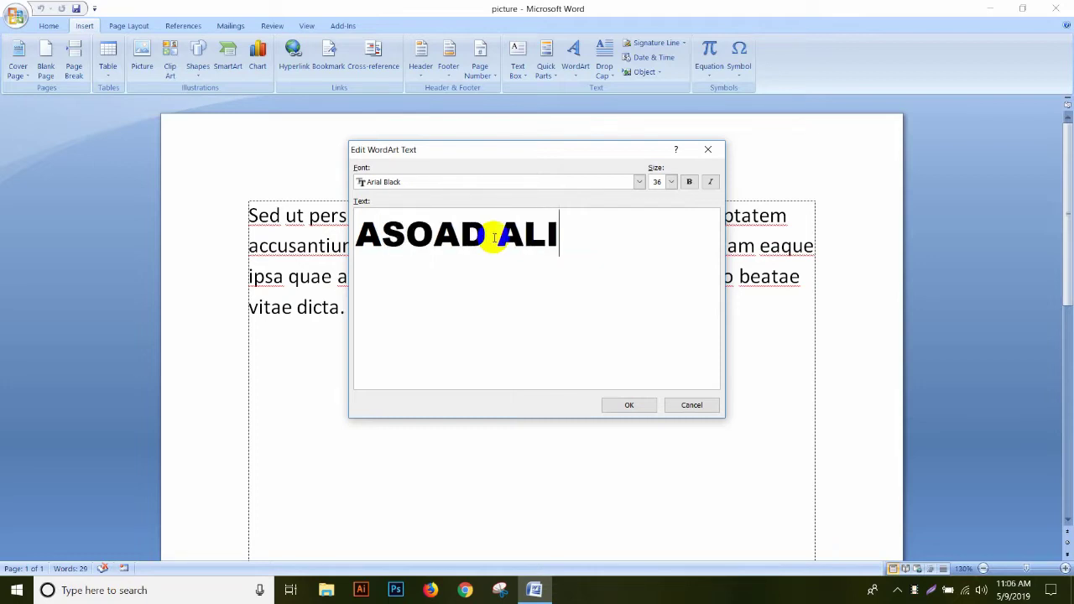
Insert the arched ASOAD ALI WordArt and drag it into the paragraph.
left_click(625, 406)
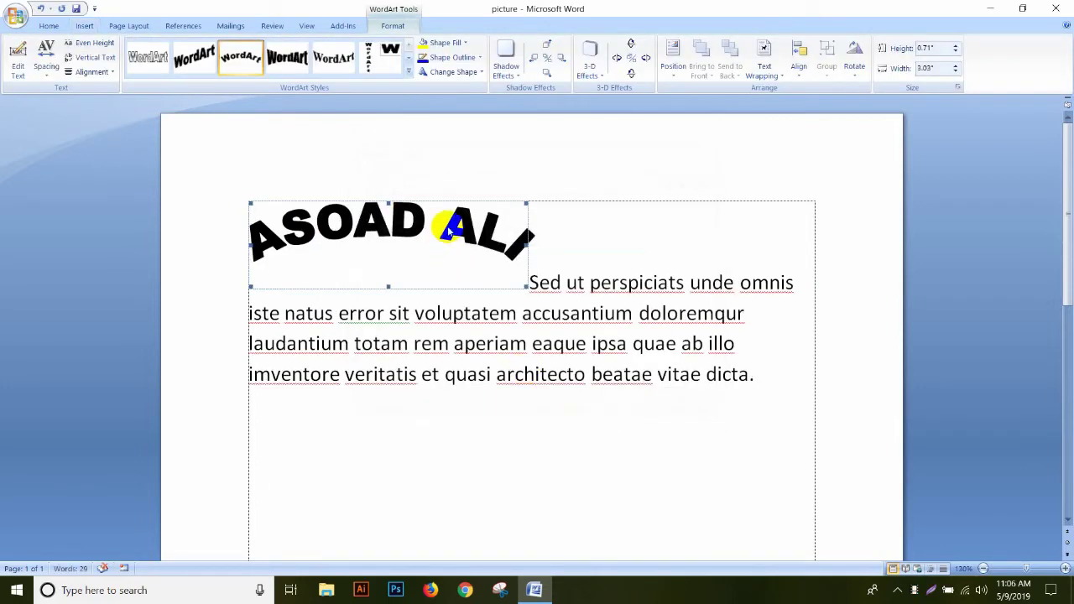
left_click_drag(450, 228, 488, 351)
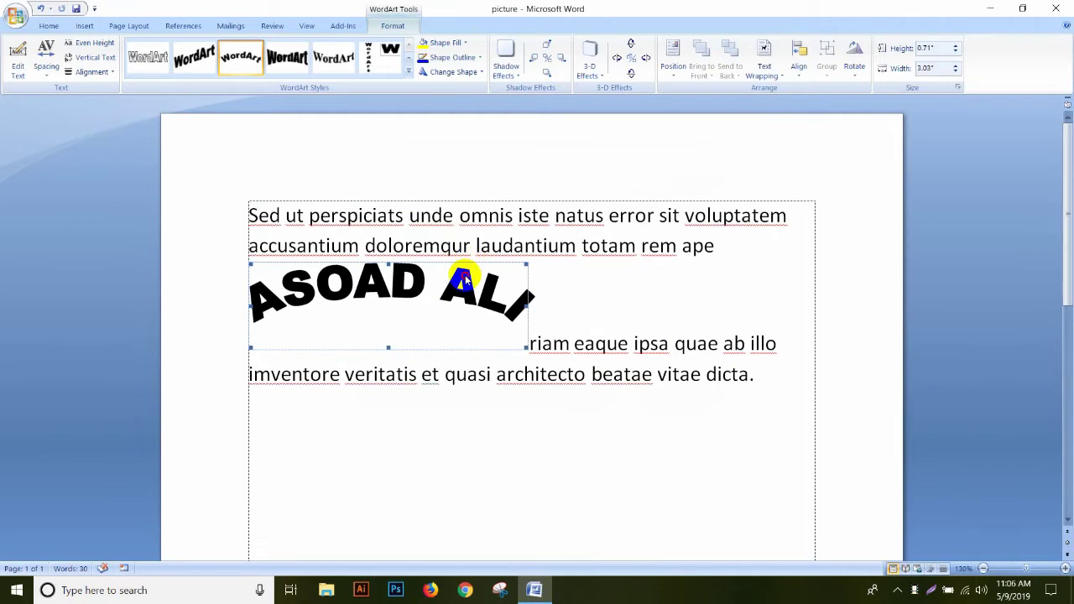
left_click_drag(463, 282, 622, 340)
left_click_drag(485, 295, 500, 368)
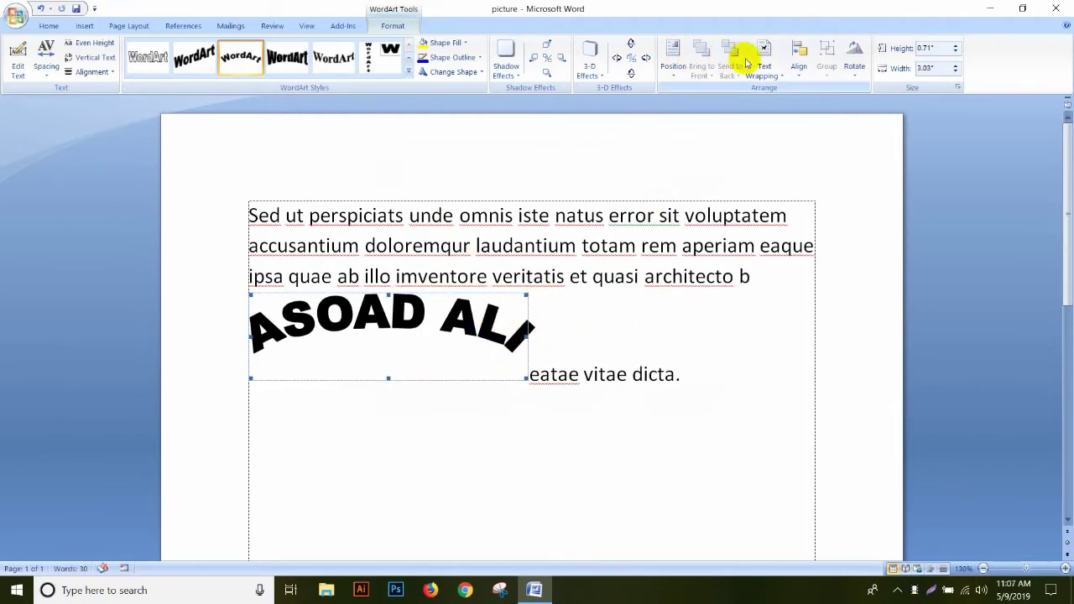
Set the WordArt to In Front of Text and place it below the paragraph.
left_click(762, 65)
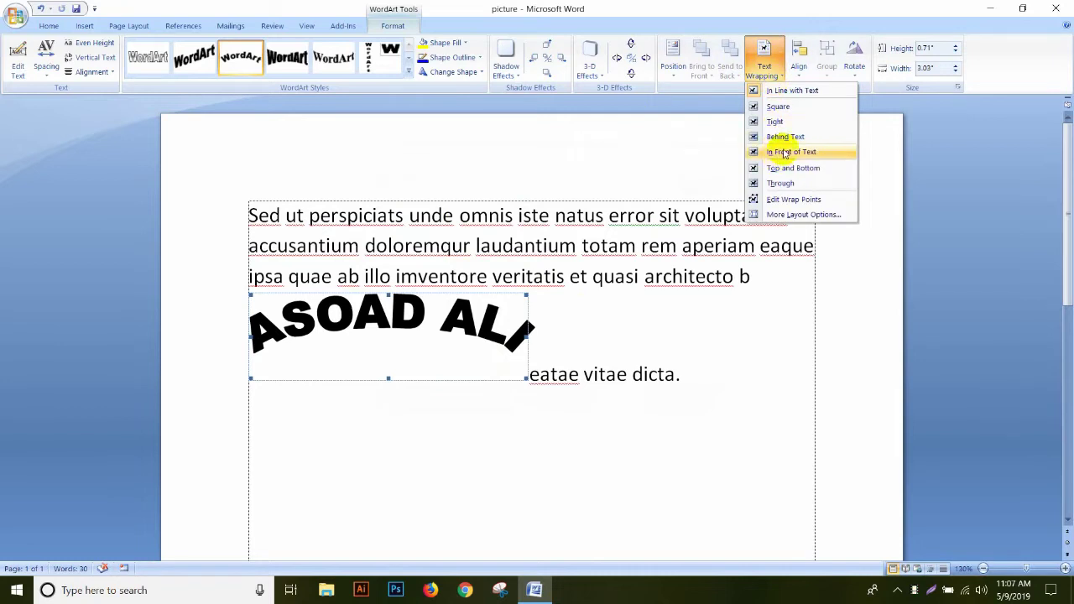
left_click(785, 154)
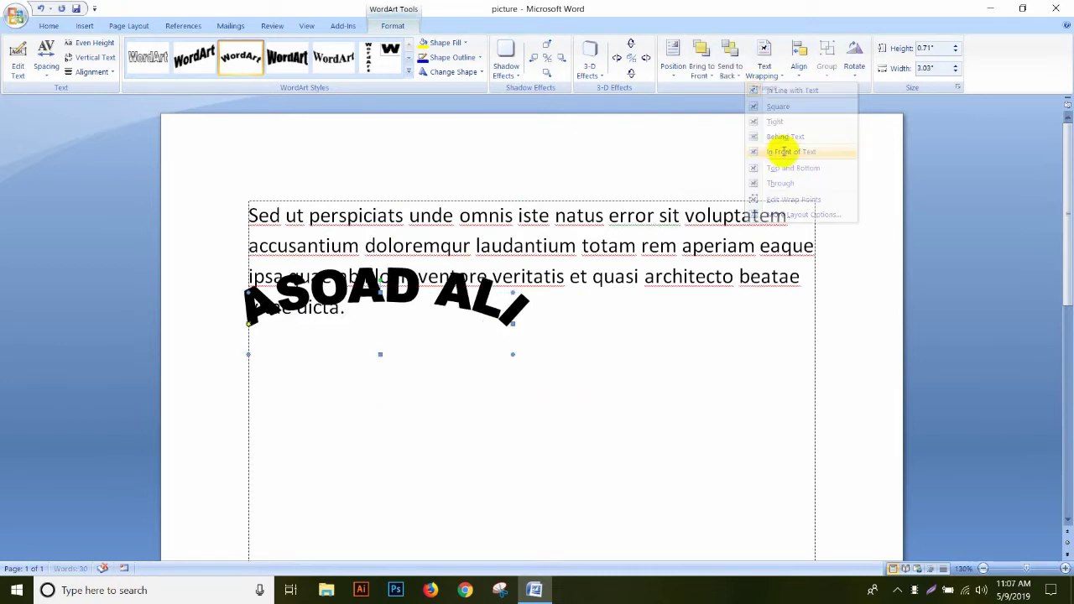
left_click_drag(492, 288, 598, 269)
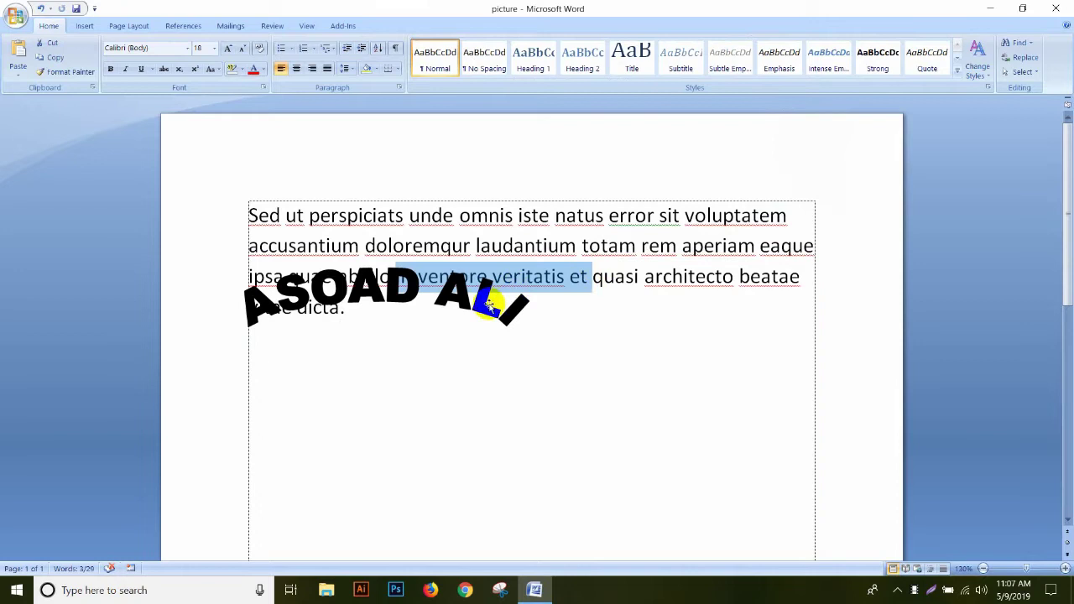
left_click(485, 301)
mouse_move(485, 300)
left_mouse_down()
mouse_move(627, 302)
mouse_move(616, 352)
left_mouse_up()
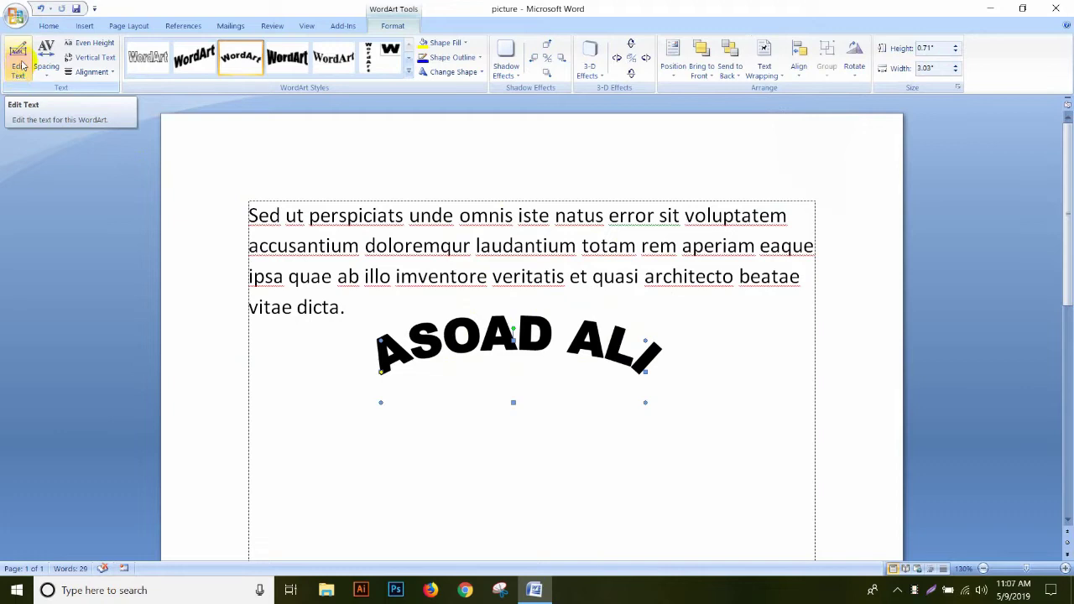
left_click(23, 65)
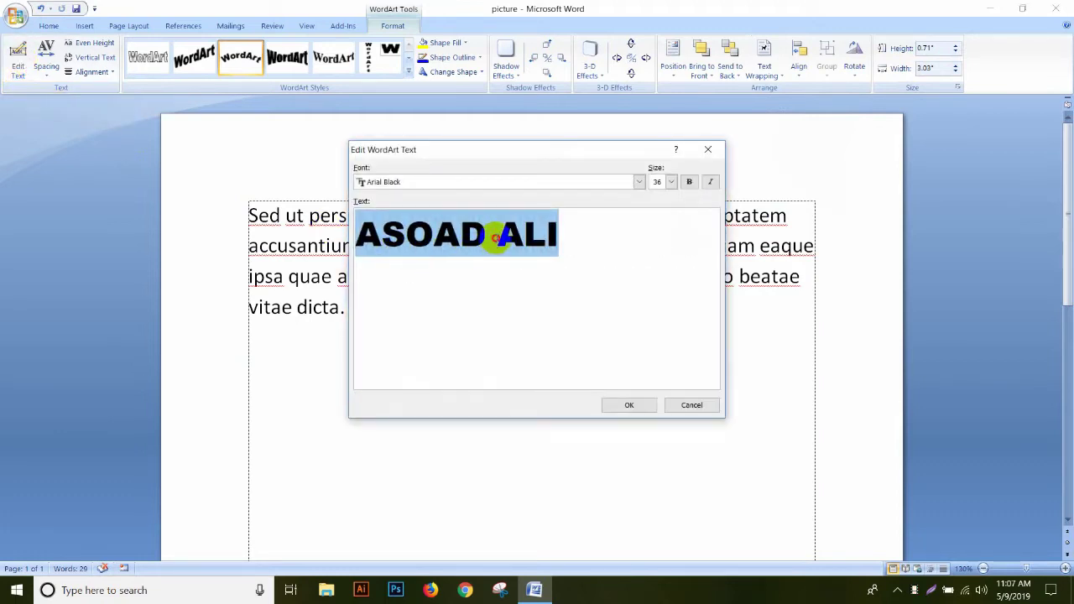
left_click_drag(498, 236, 552, 237)
left_click(556, 235)
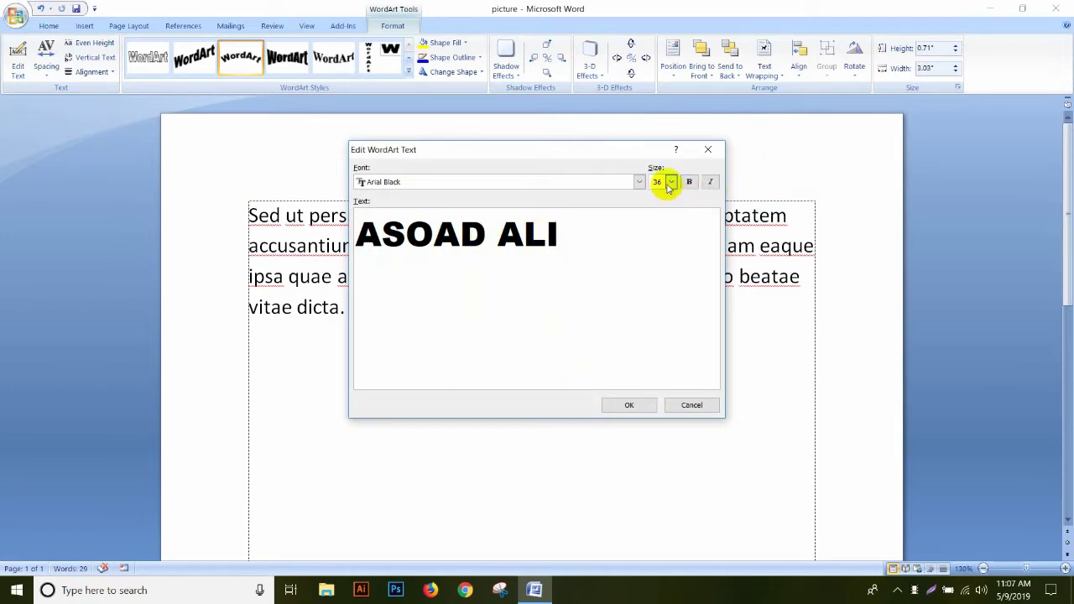
left_click(628, 407)
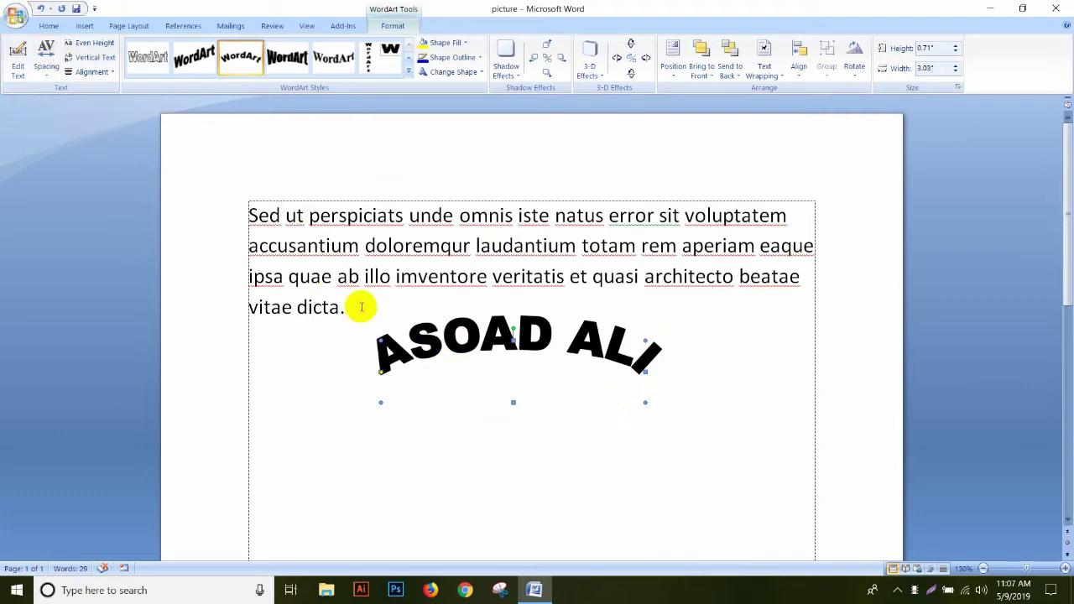
left_click(46, 55)
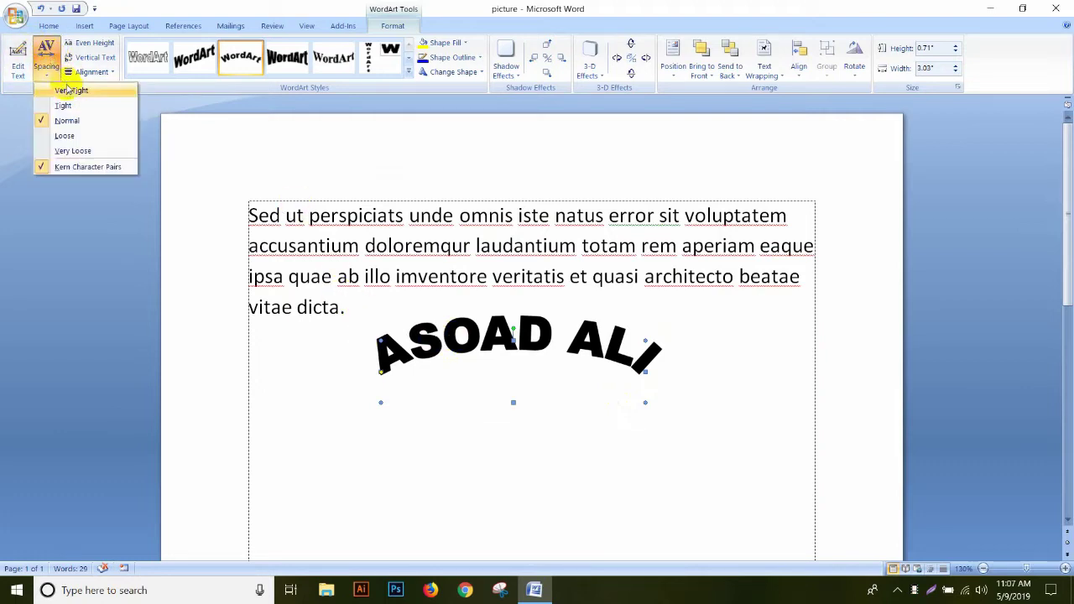
left_click(69, 91)
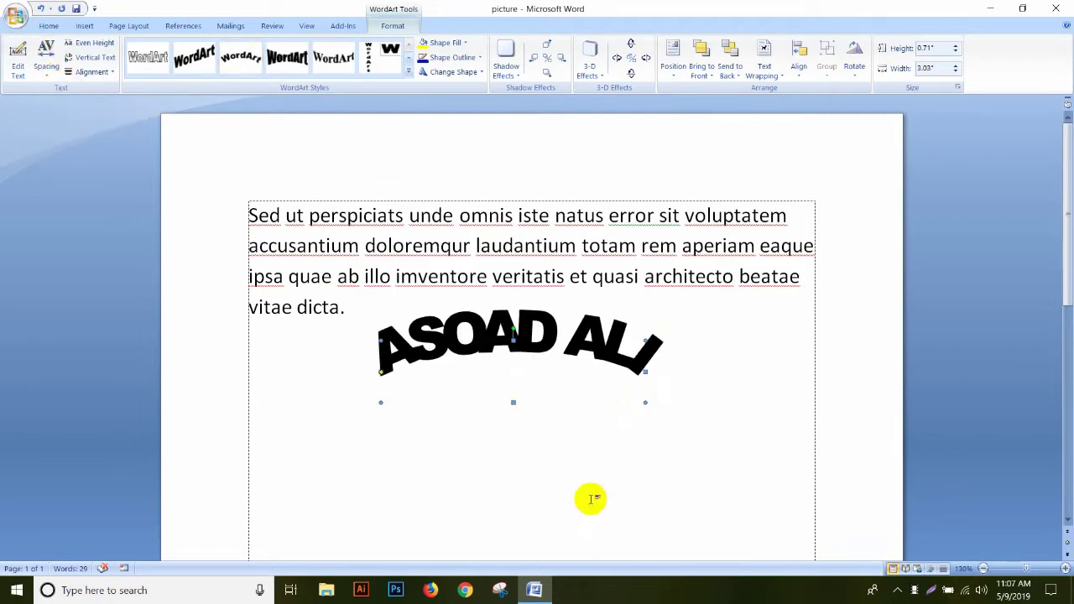
left_click(46, 59)
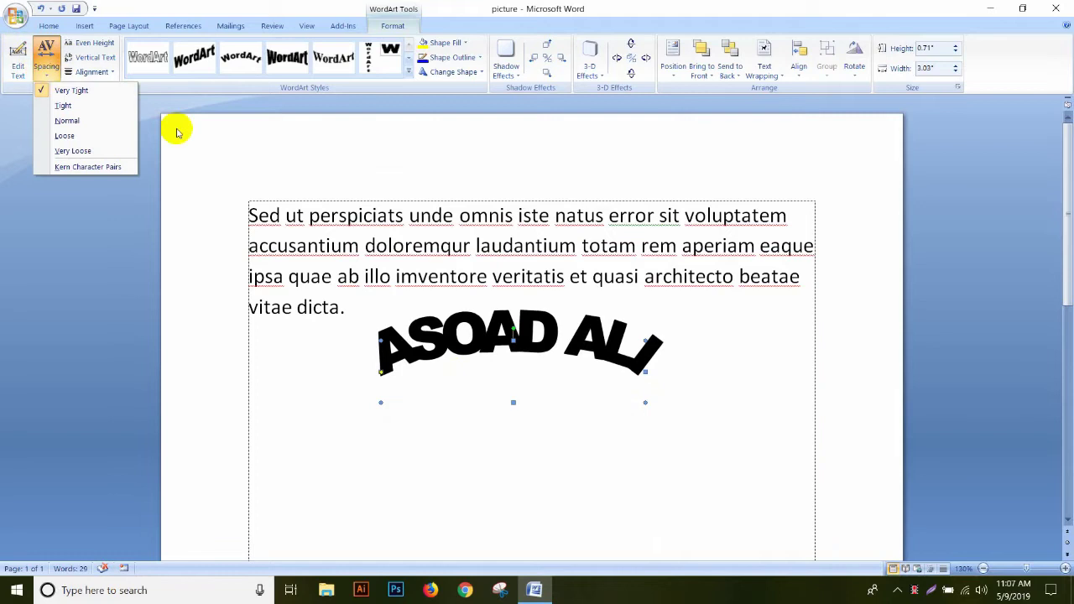
left_click(94, 152)
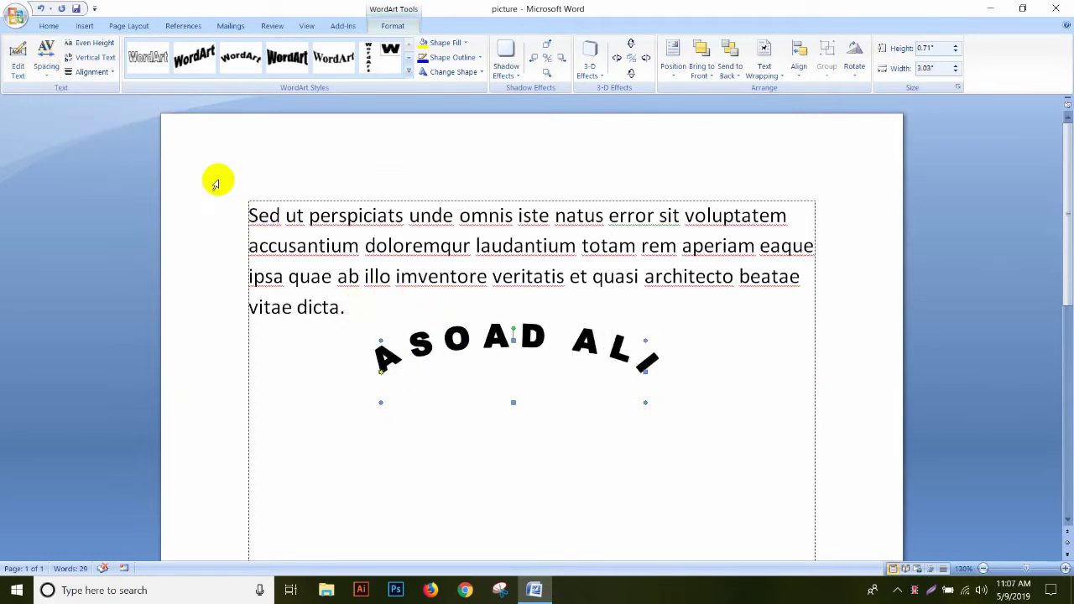
left_click(47, 57)
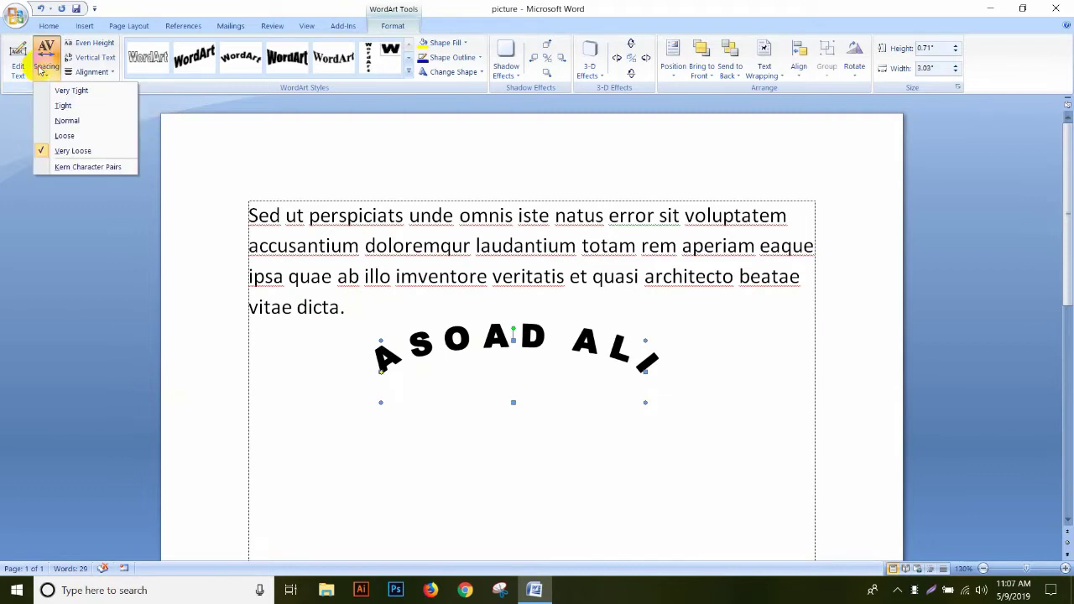
left_click(76, 122)
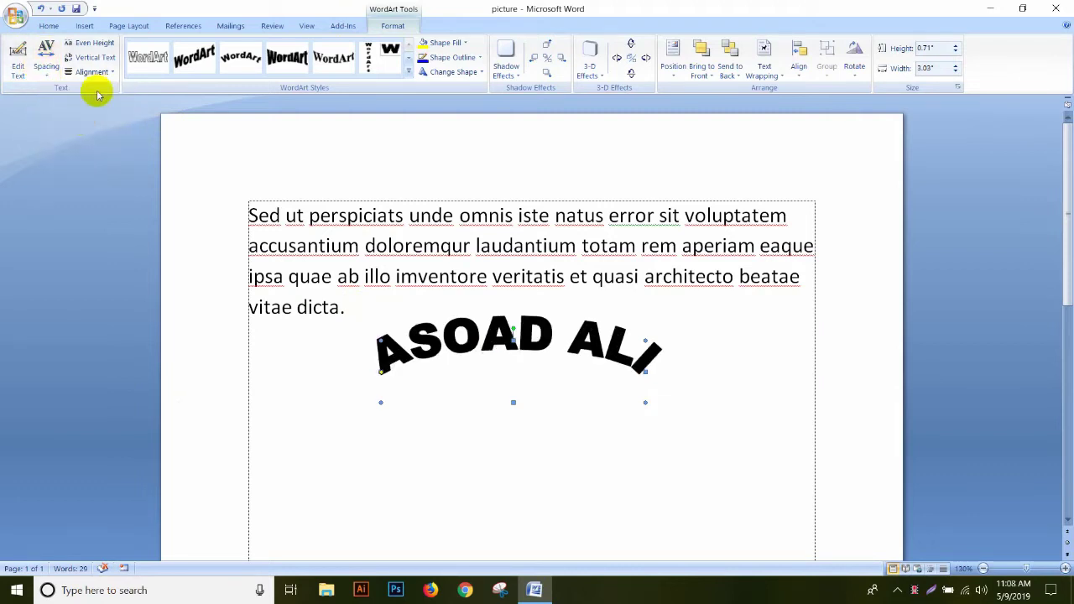
left_click(82, 44)
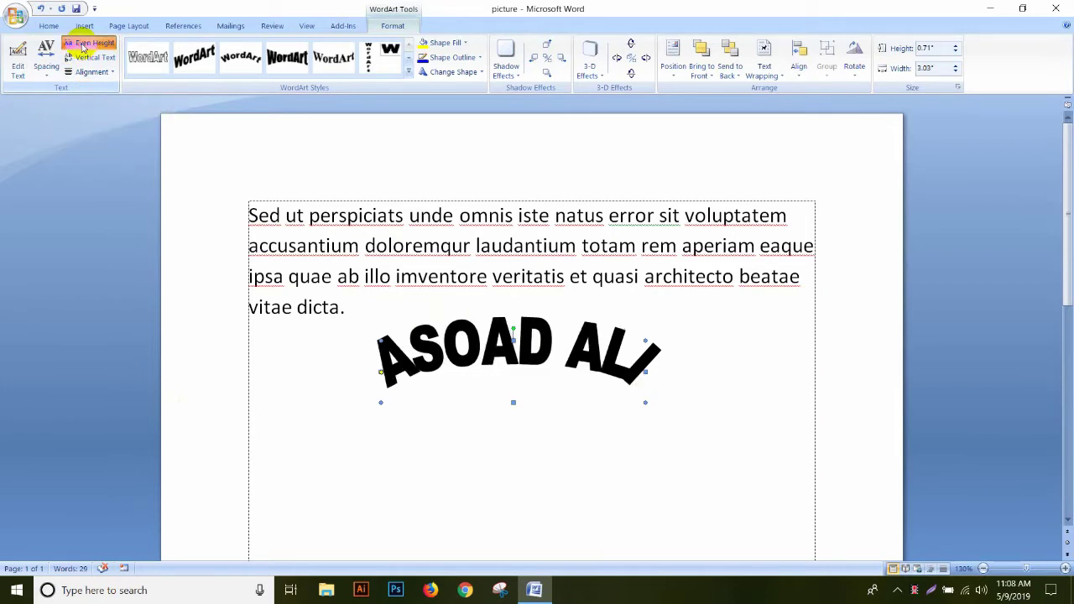
left_click(82, 44)
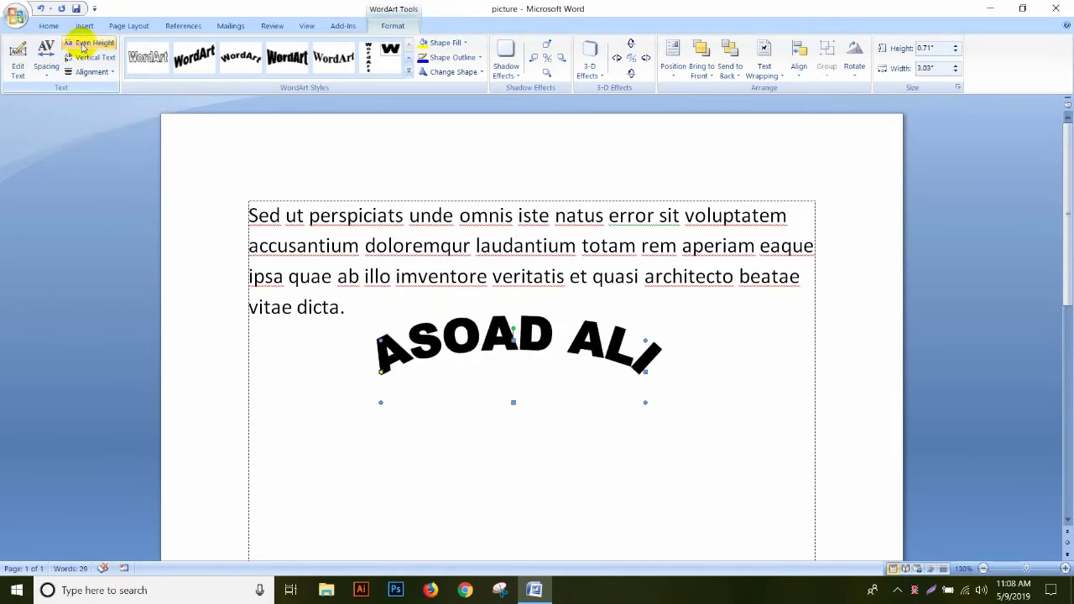
left_click(91, 59)
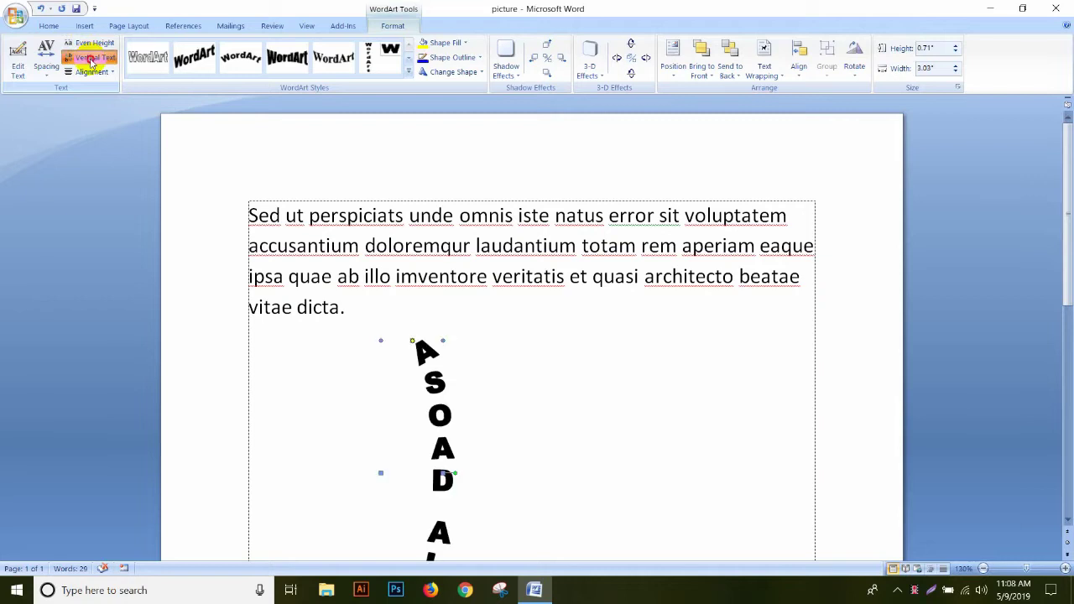
left_click(91, 58)
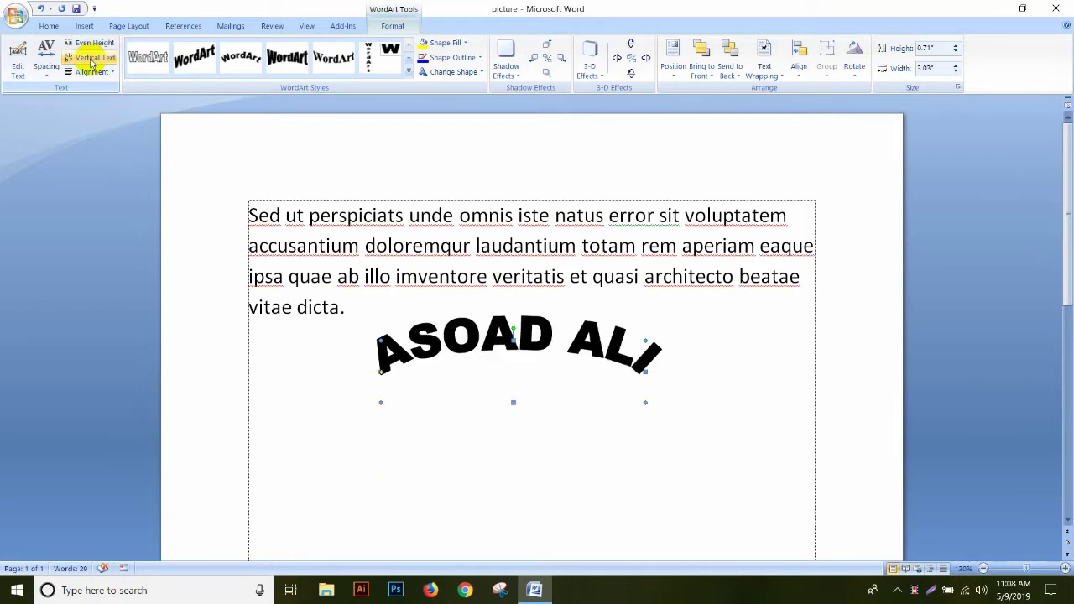
Browse and close the WordArt Styles gallery, then bring up the Change Shape path options.
left_click(409, 74)
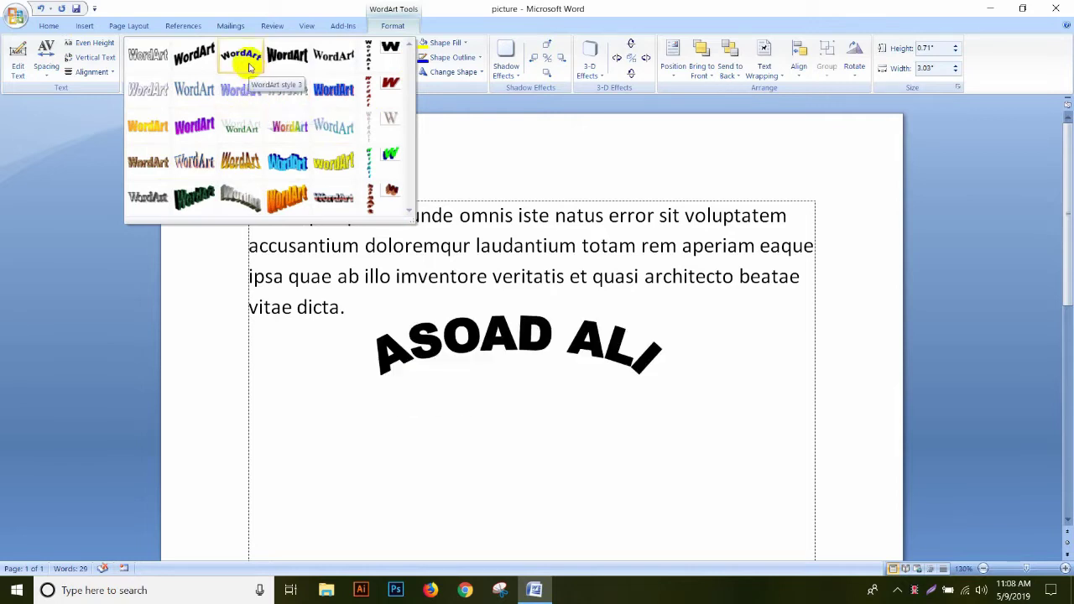
left_click(442, 101)
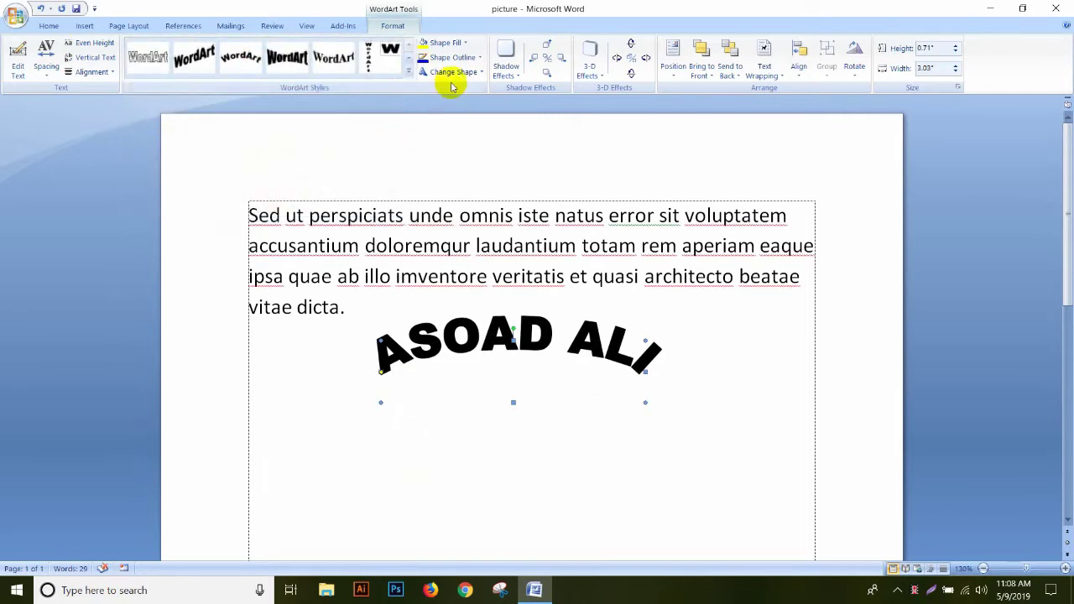
left_click(454, 74)
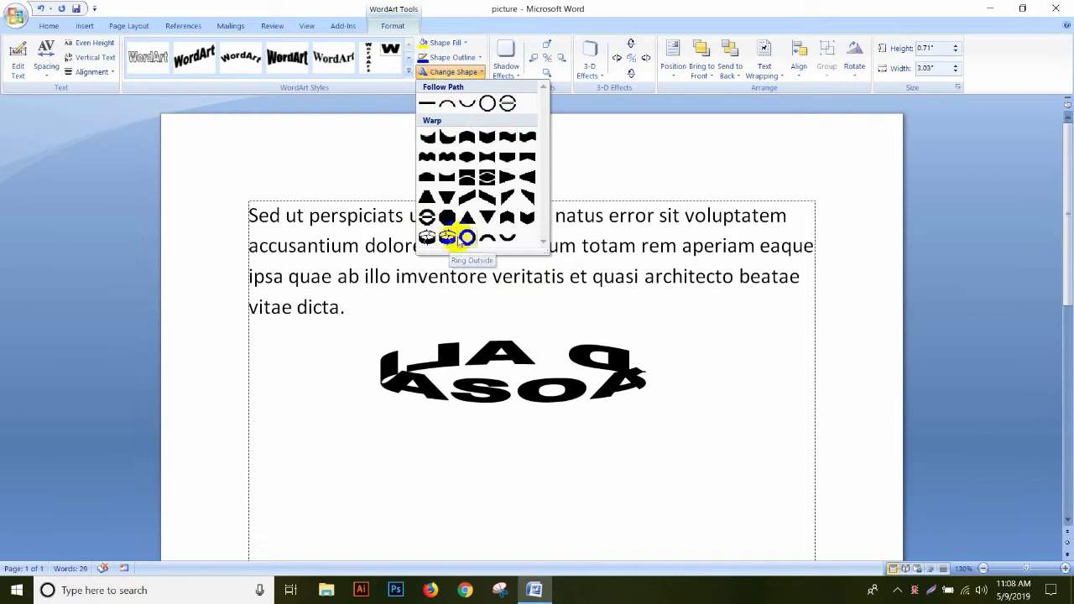
Apply No Transform and fill the letters with the TQewBVK picture from F:\PHOTOS.
left_click(428, 105)
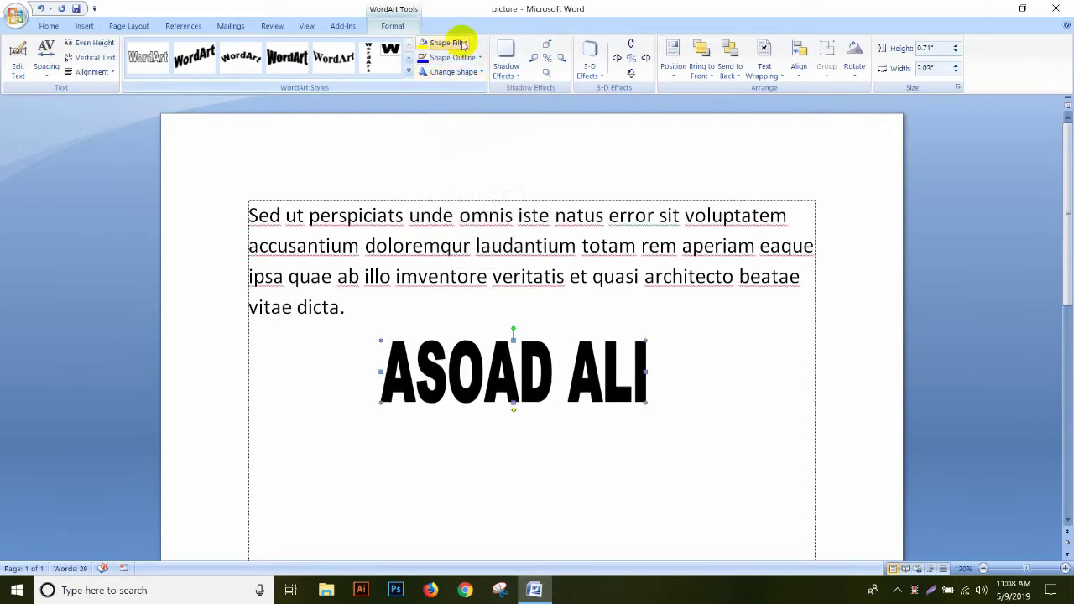
left_click(461, 43)
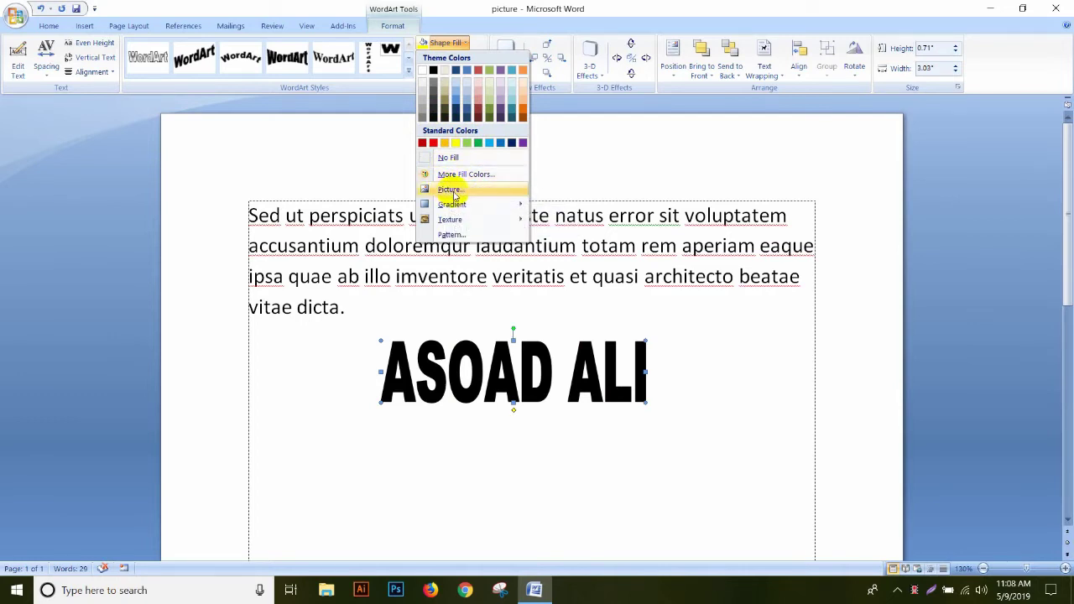
left_click(452, 191)
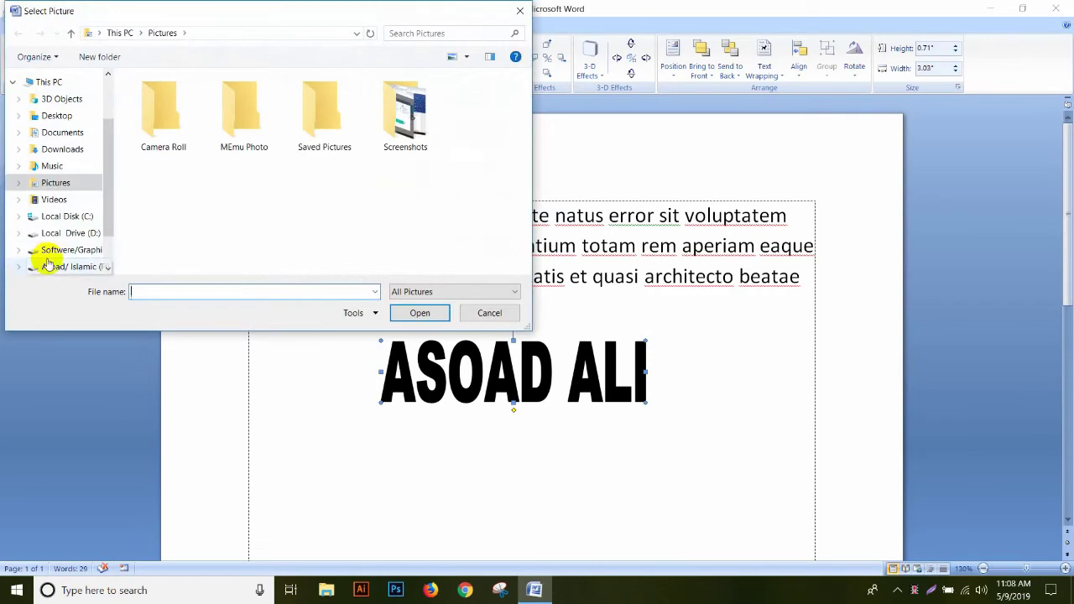
left_click(55, 267)
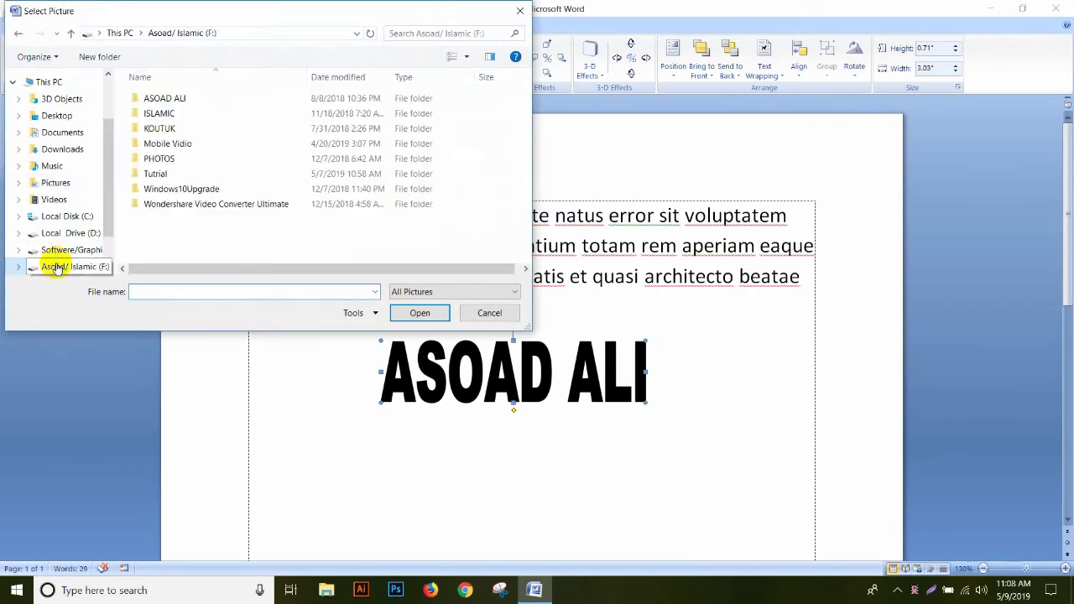
double_click(181, 159)
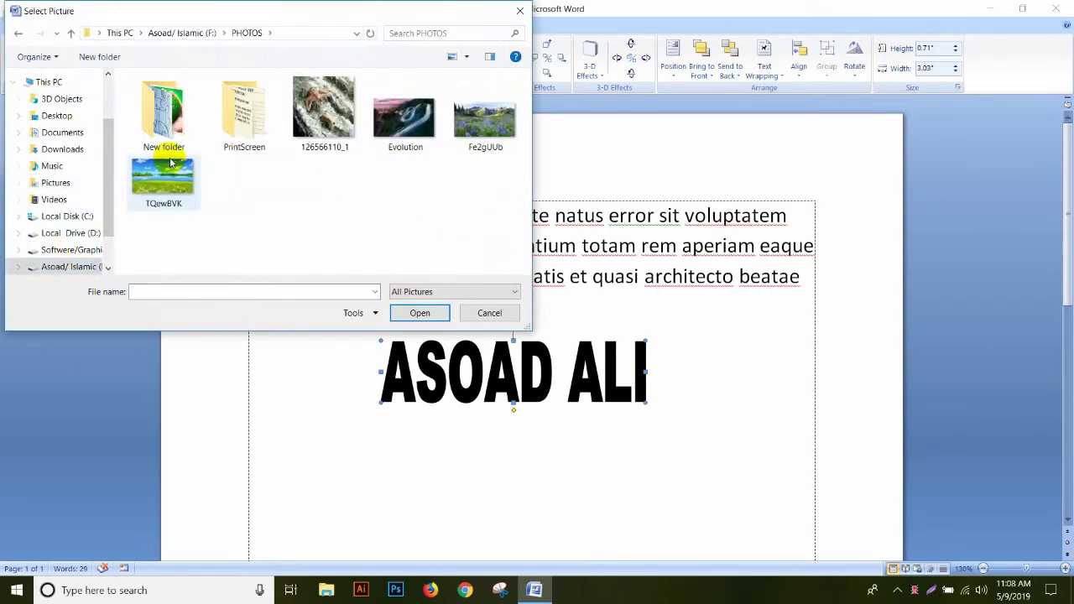
double_click(172, 172)
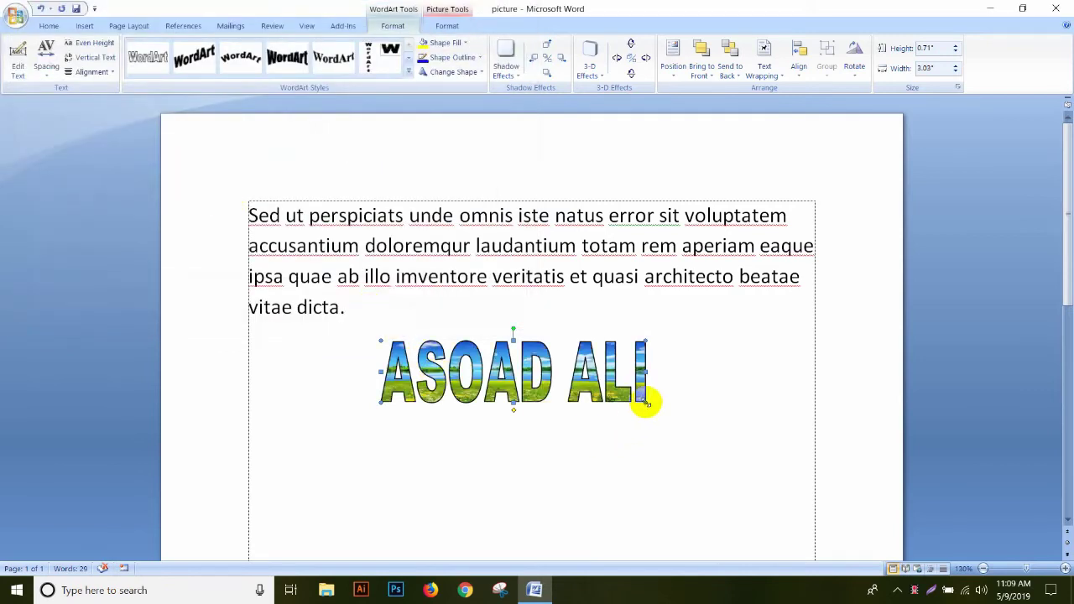
Enlarge the WordArt to about 1.54 by 3.84 inches and readjust its letter slant.
left_click_drag(646, 403, 716, 475)
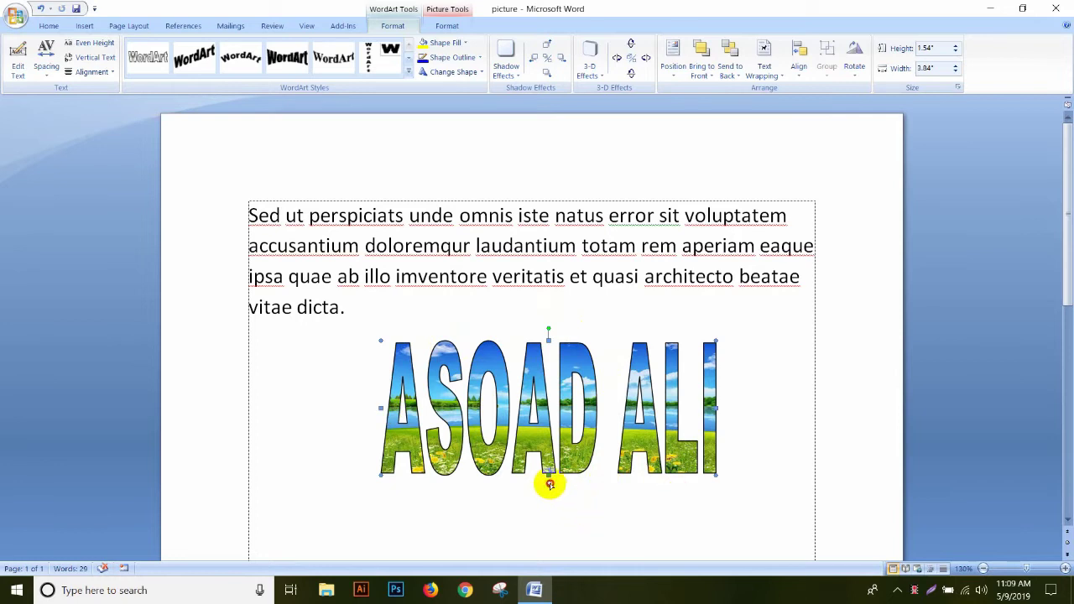
left_click_drag(549, 484, 613, 484)
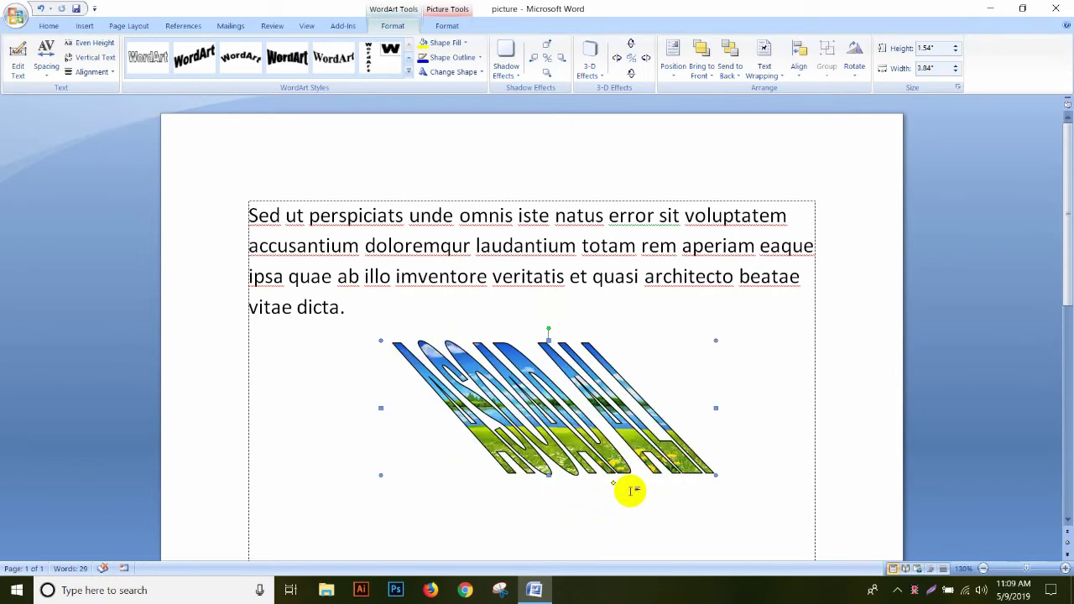
left_click_drag(612, 485, 544, 485)
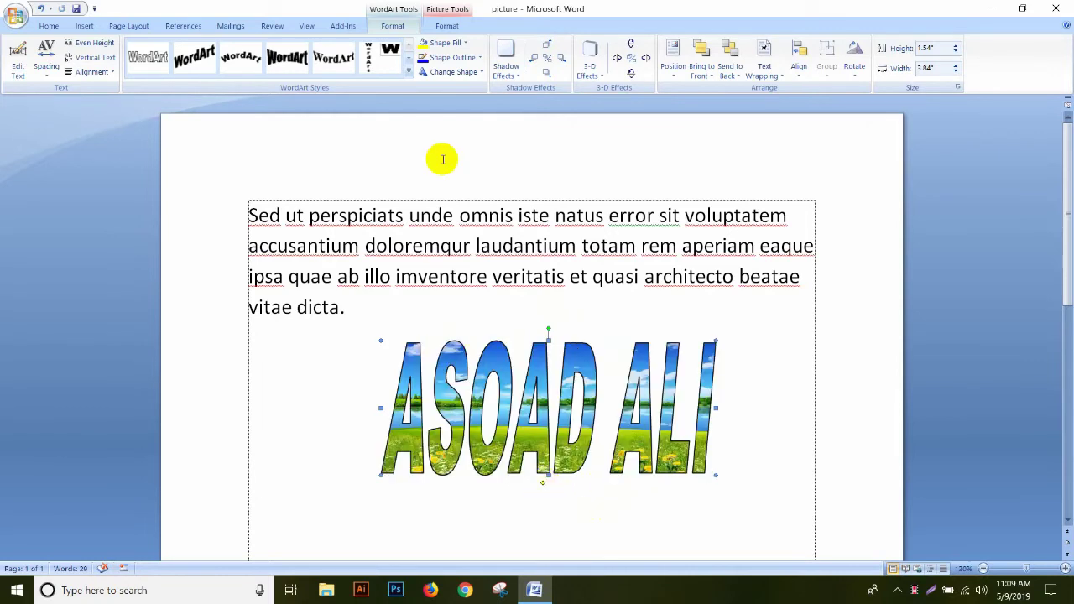
Fill ASOAD ALI with a Horizontal brick pattern on an orange background.
left_click(446, 47)
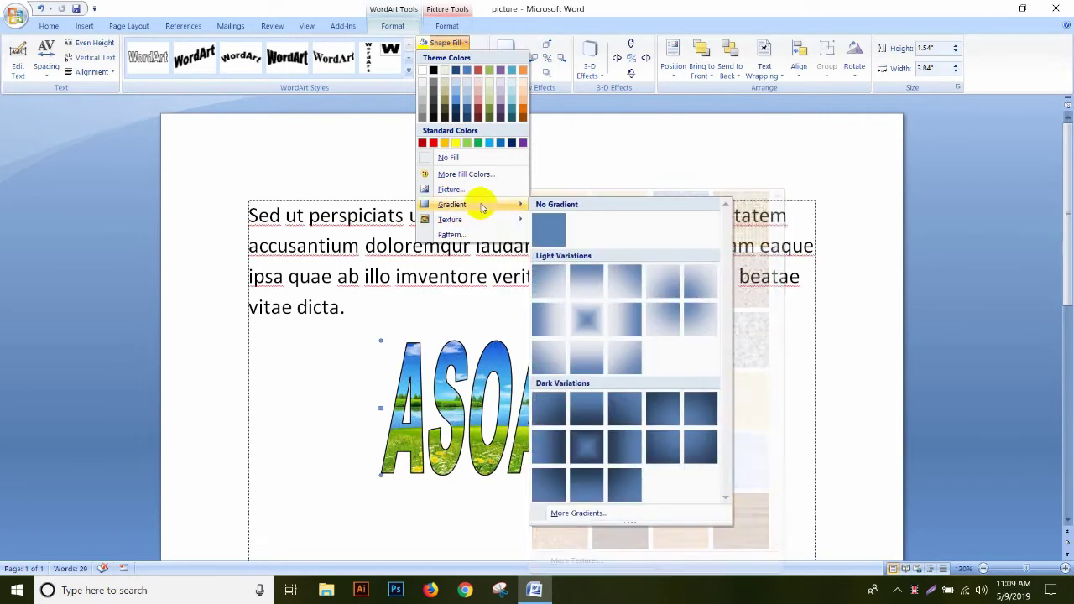
mouse_move(452, 204)
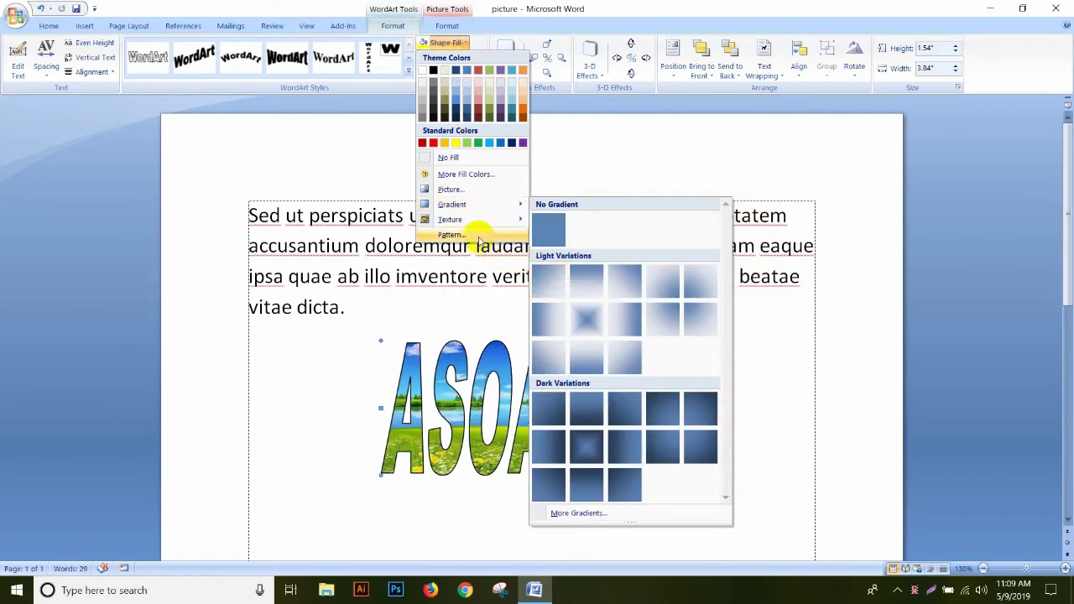
left_click(477, 235)
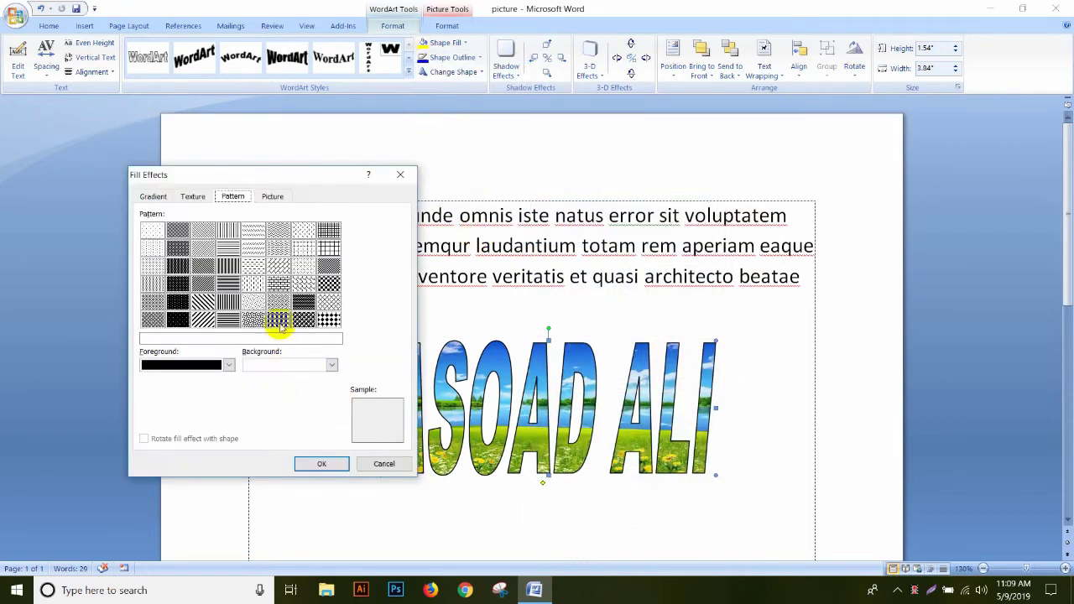
left_click(278, 283)
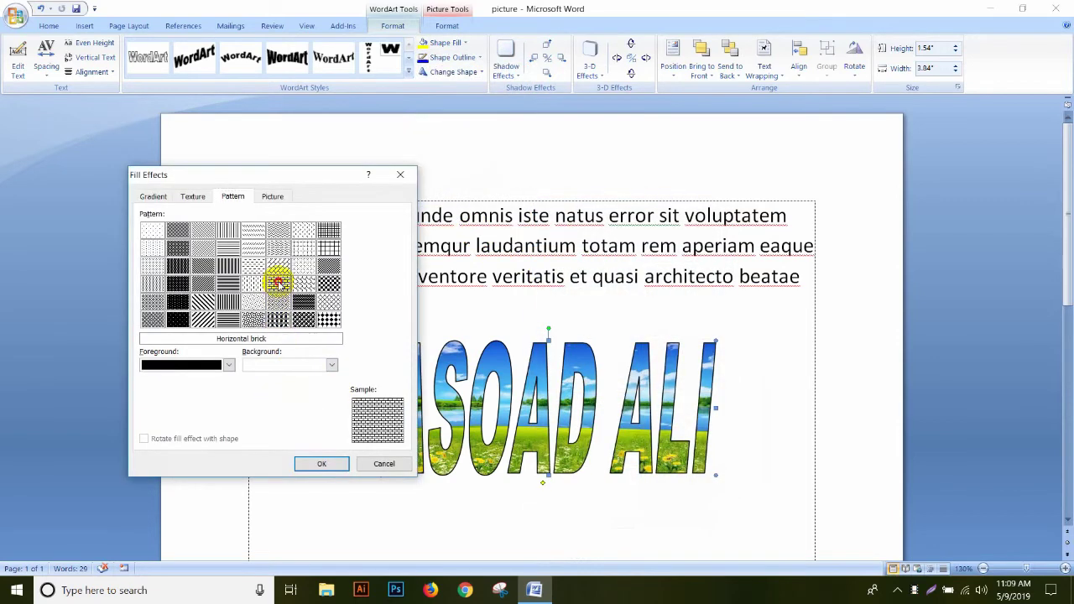
left_click(327, 365)
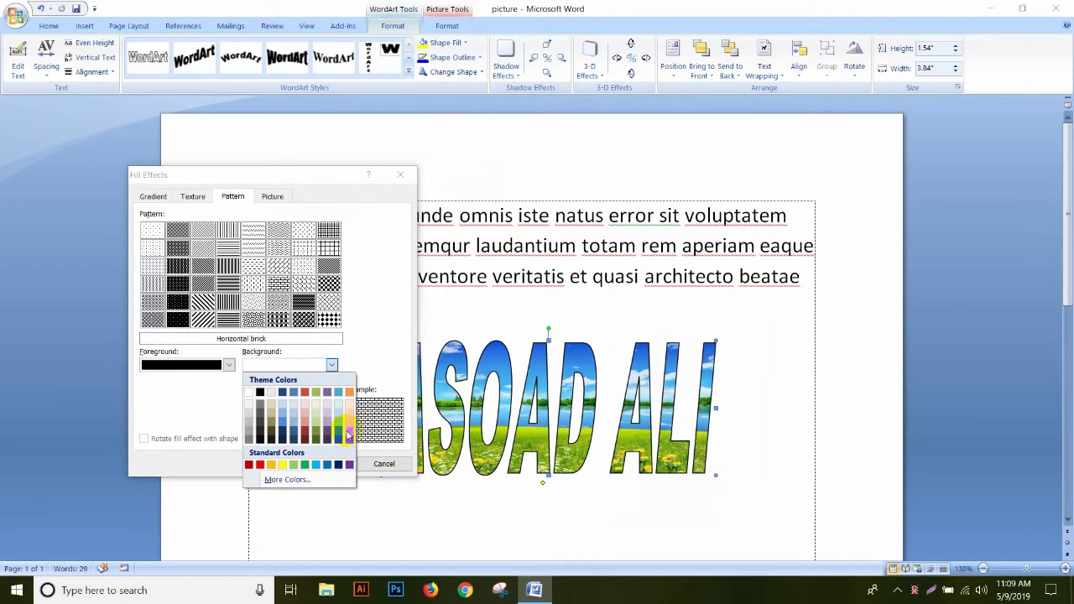
left_click(348, 434)
left_click(320, 465)
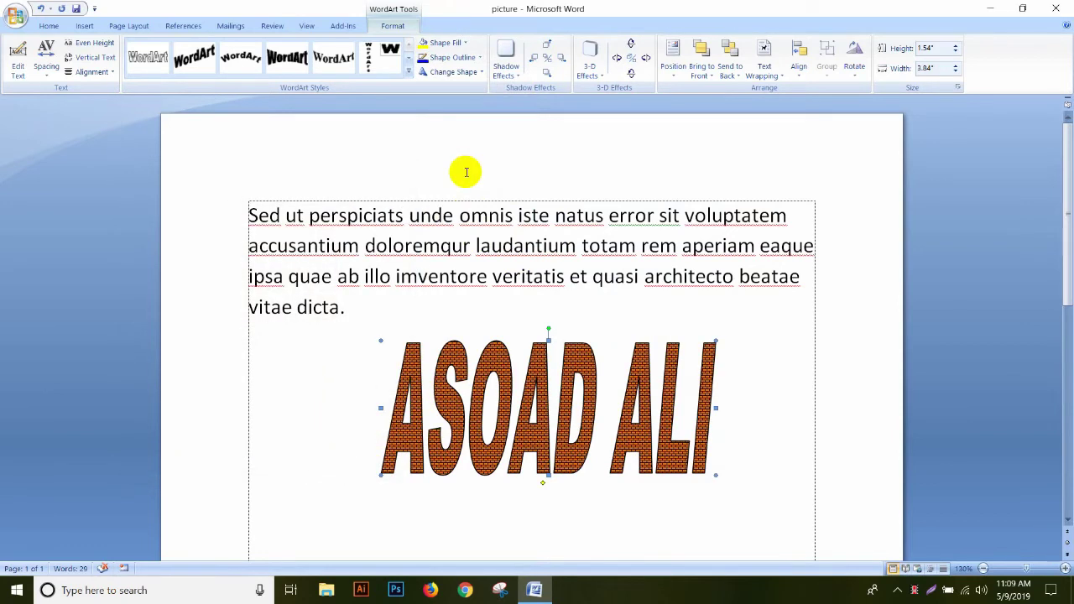
Give the letter outline a 4½ pt weight and a green standard colour.
left_click(461, 59)
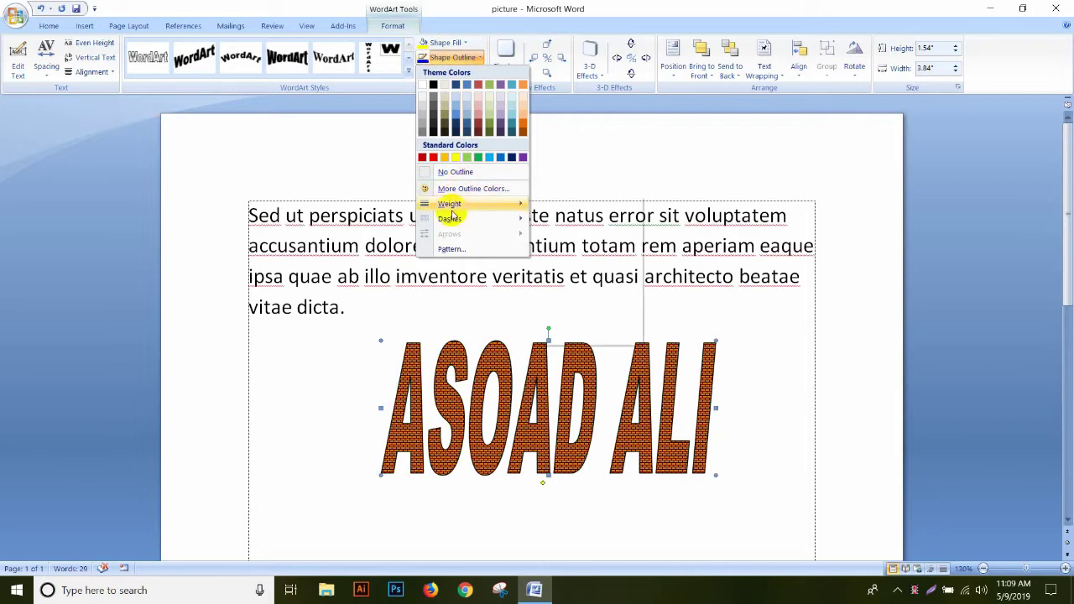
mouse_move(470, 204)
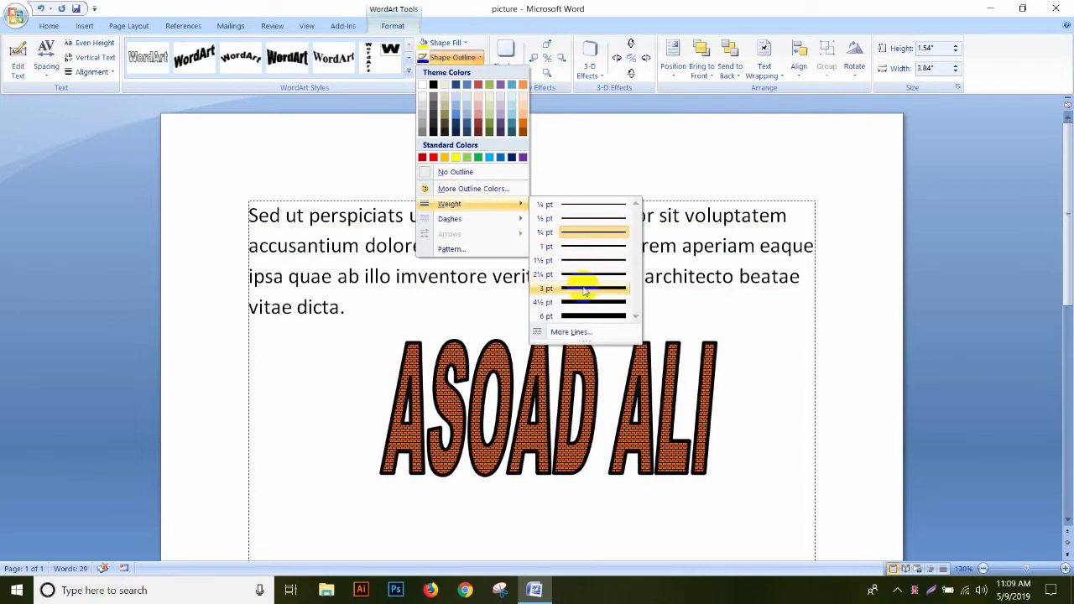
left_click(586, 302)
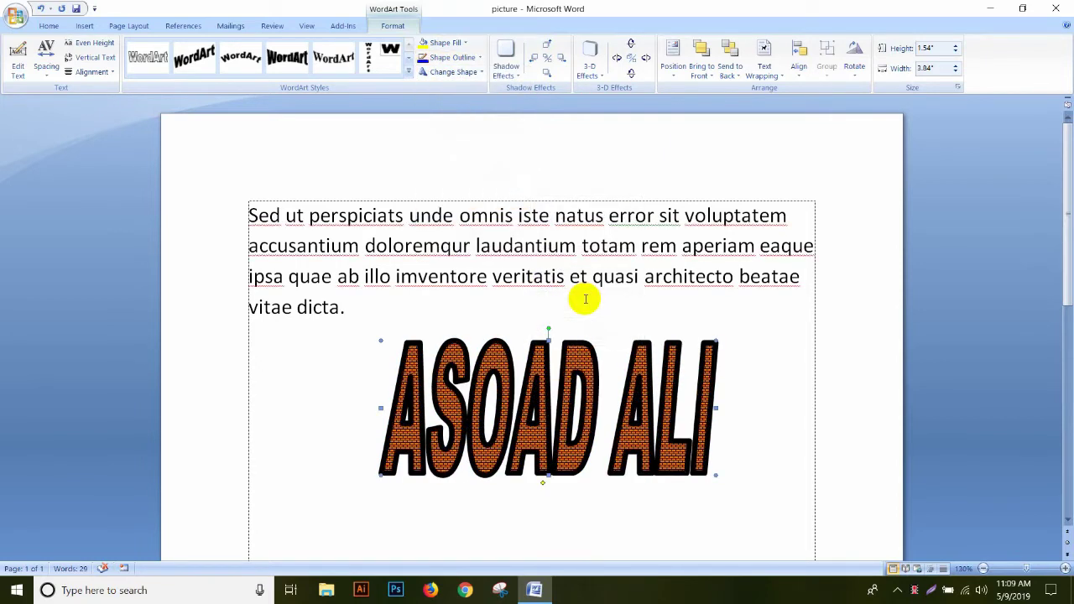
left_click(451, 59)
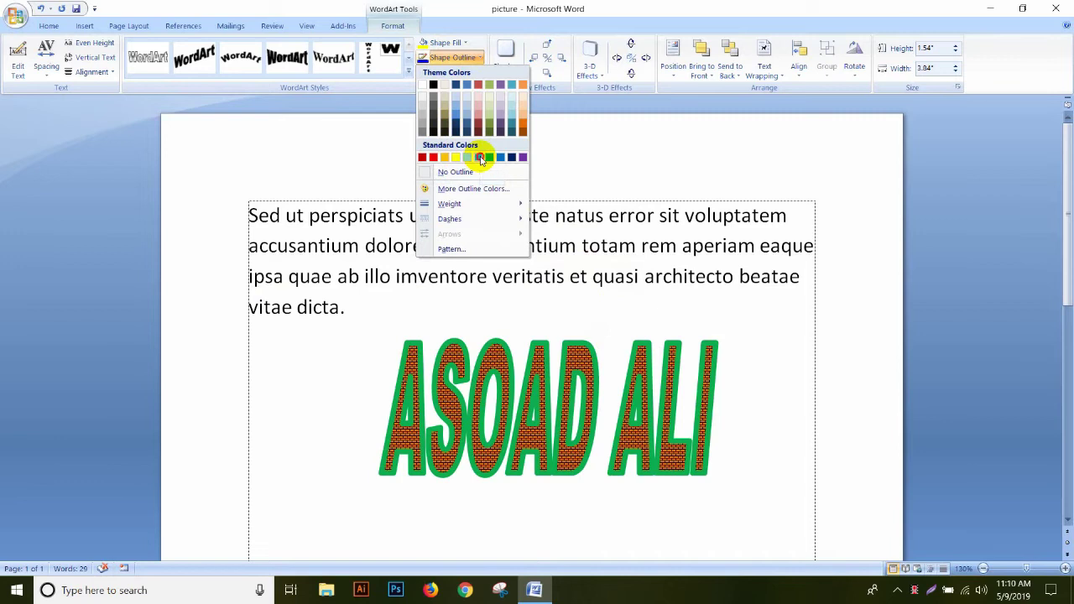
left_click(481, 160)
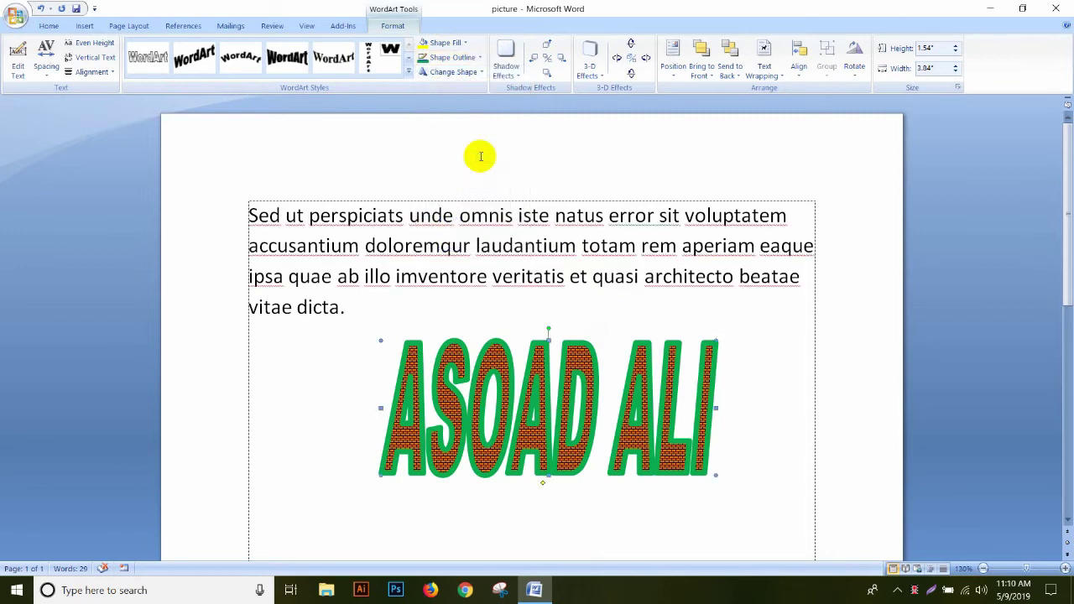
left_click(502, 67)
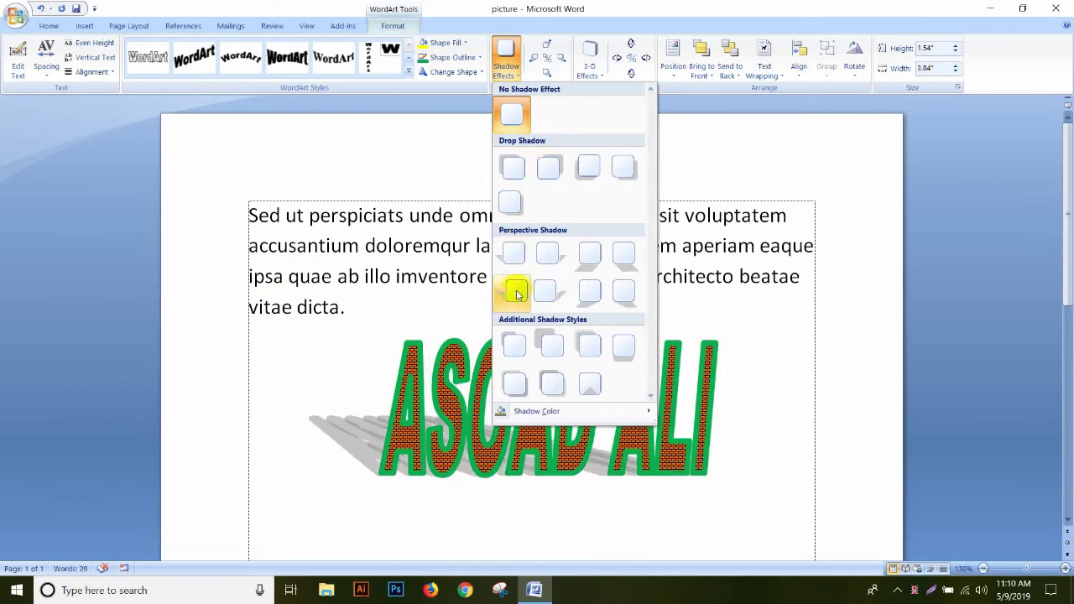
left_click(515, 344)
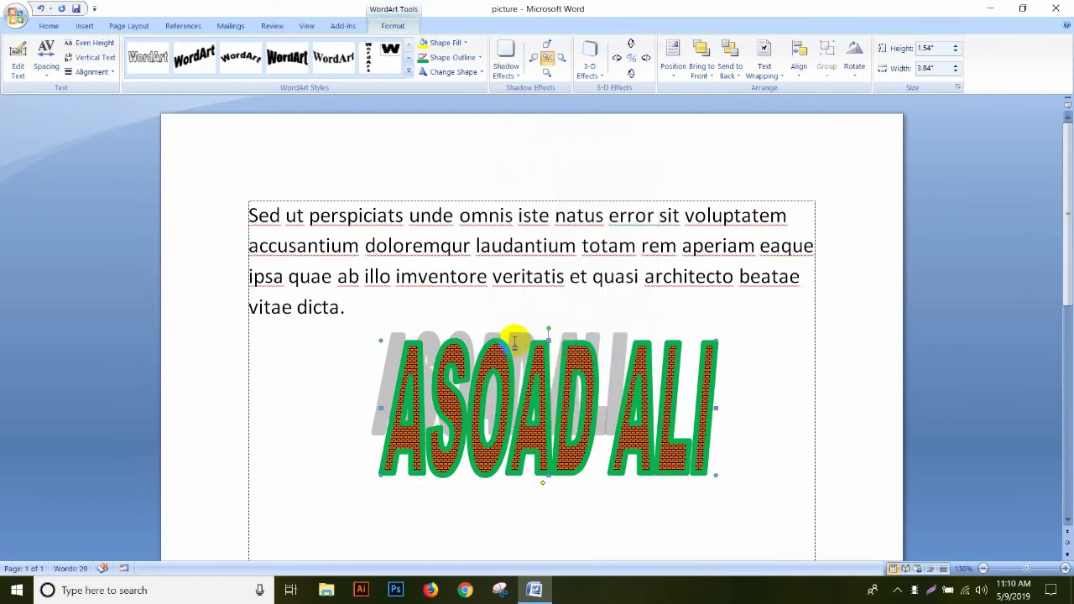
left_click(562, 60)
left_click(561, 60)
left_click(562, 61)
left_click(534, 57)
left_click(534, 57)
left_click(534, 57)
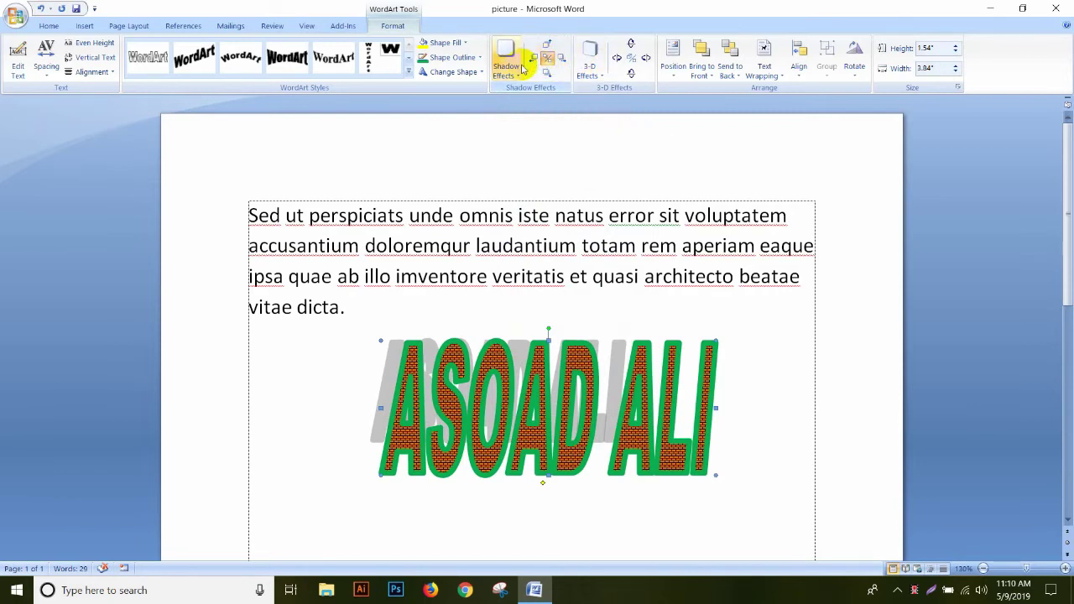
left_click(515, 66)
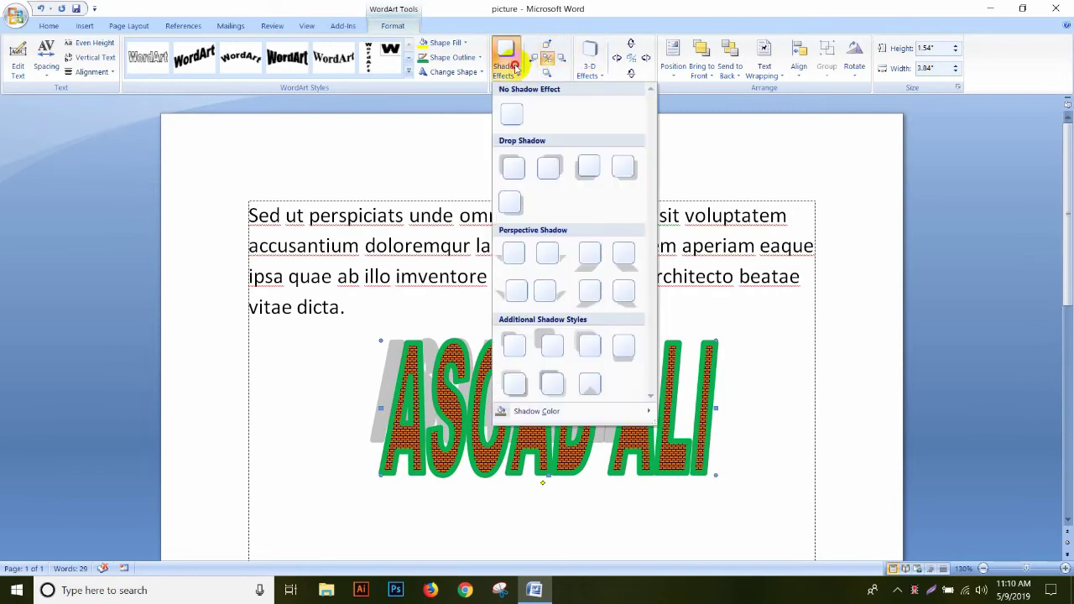
left_click(512, 114)
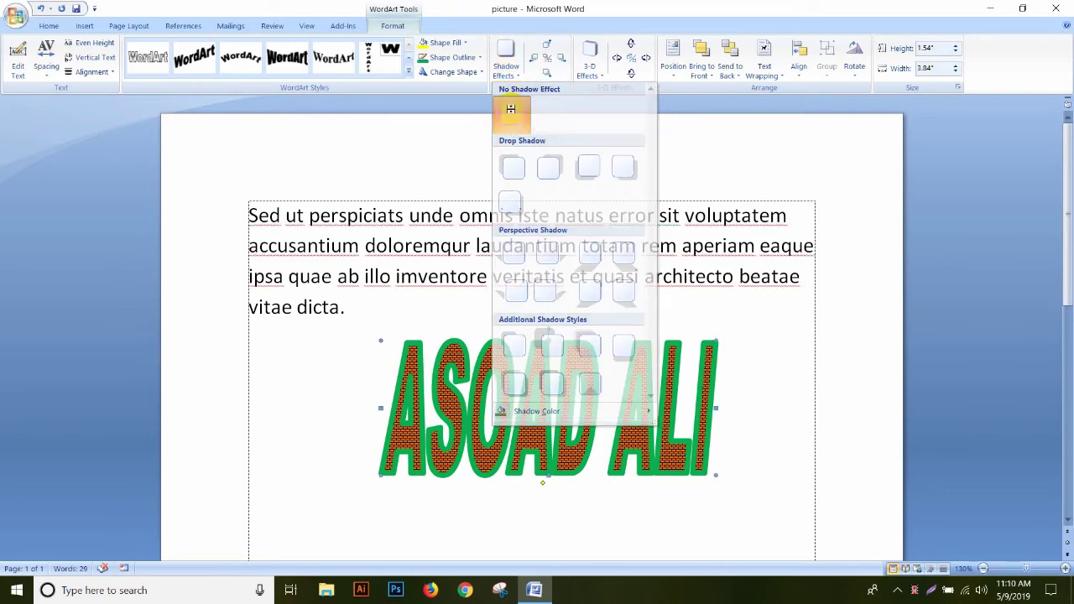
Try a red 3-D extrusion on ASOAD ALI, tilting it back and forth.
left_click(590, 63)
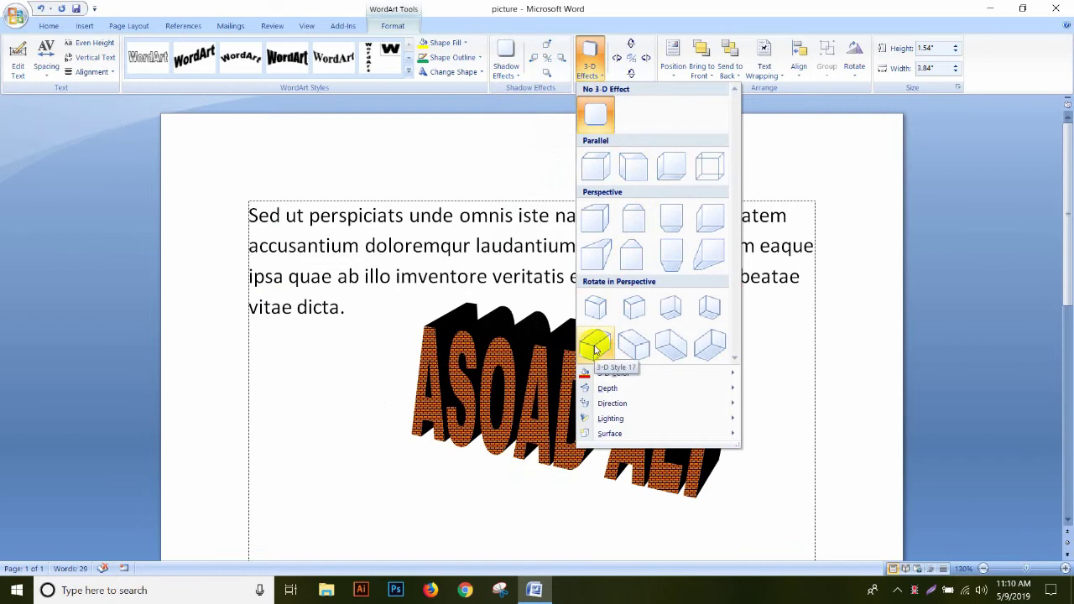
mouse_move(613, 373)
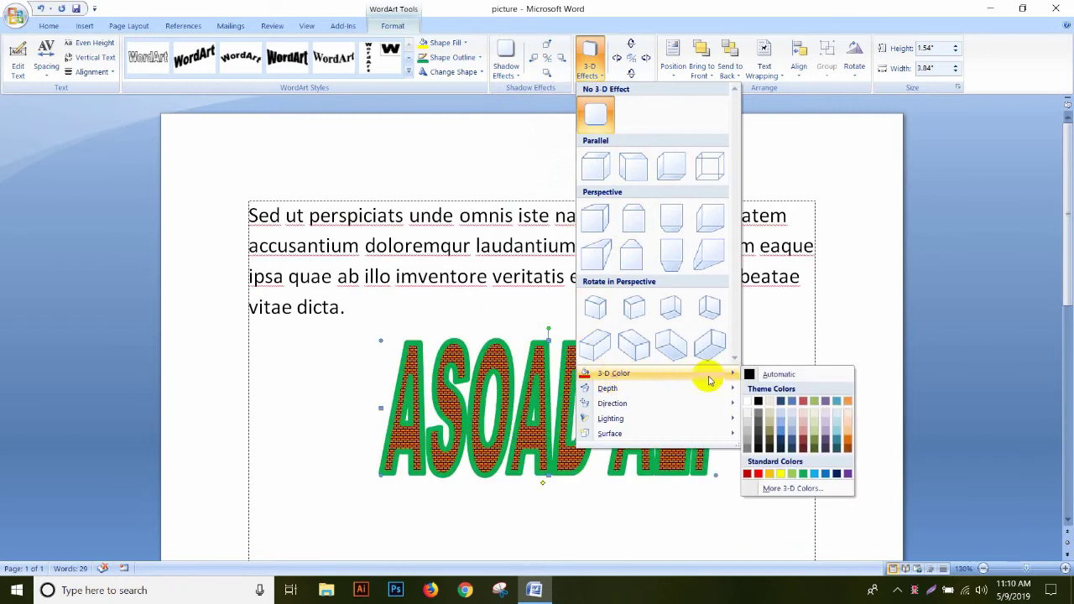
left_click(759, 475)
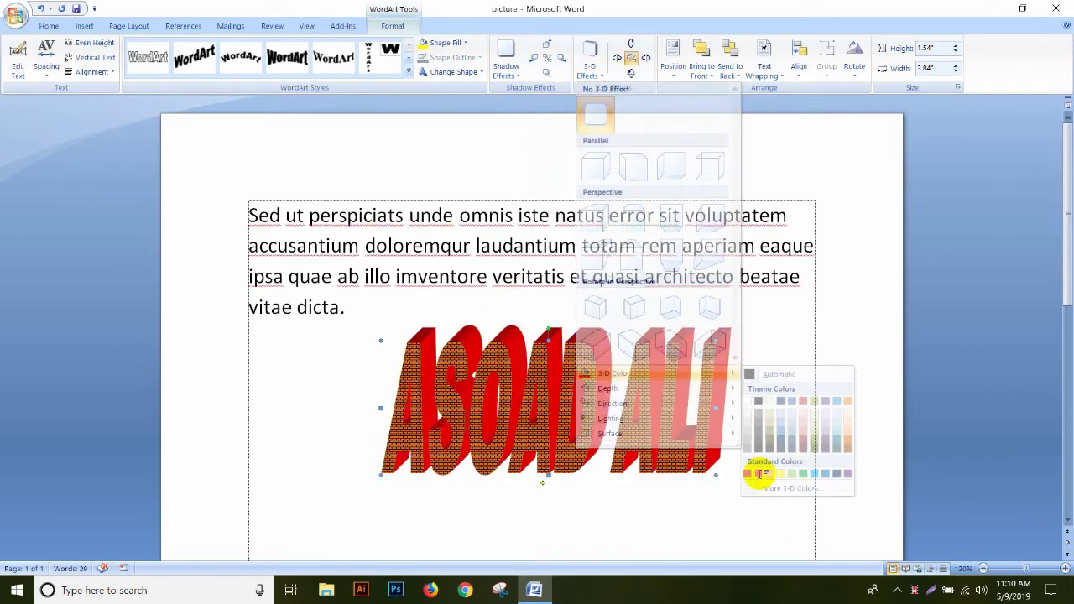
left_click(623, 60)
left_click(622, 61)
left_click(623, 60)
left_click(623, 60)
left_click(623, 61)
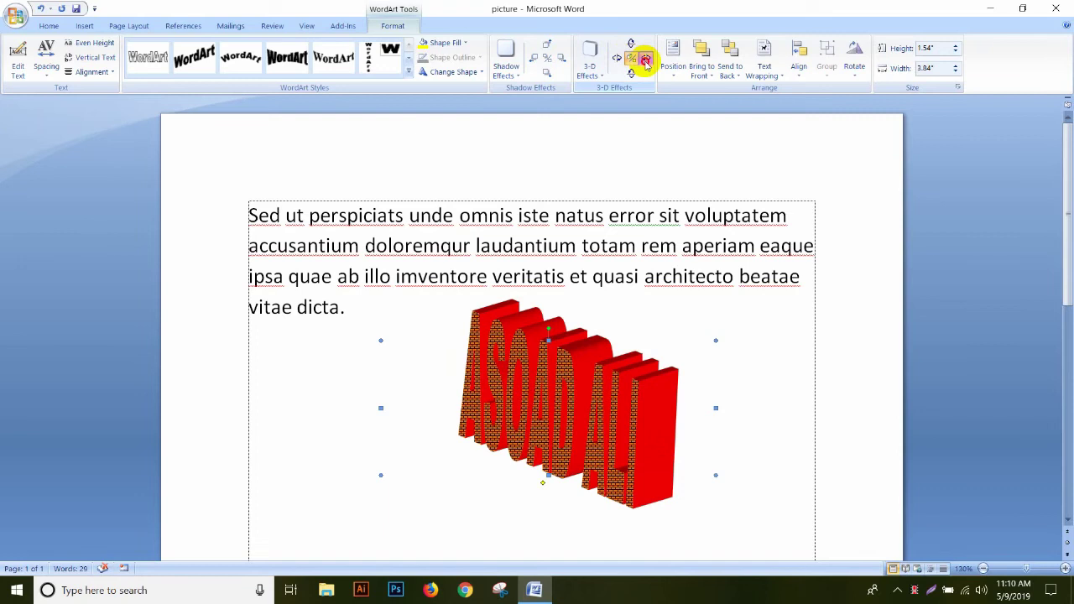
left_click(645, 60)
left_click(645, 60)
left_click(645, 60)
left_click(645, 60)
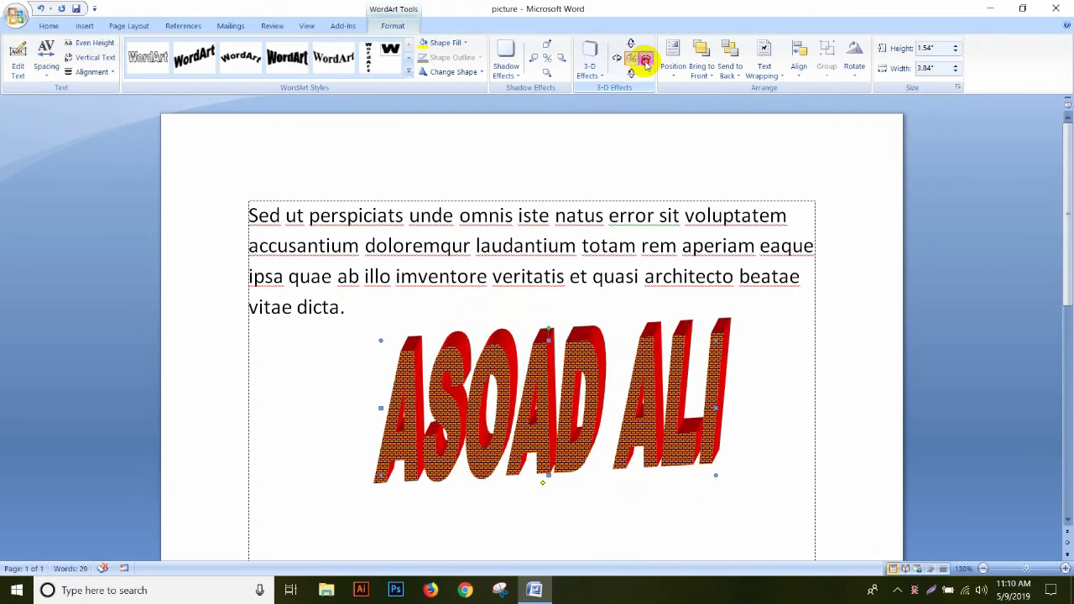
left_click(645, 60)
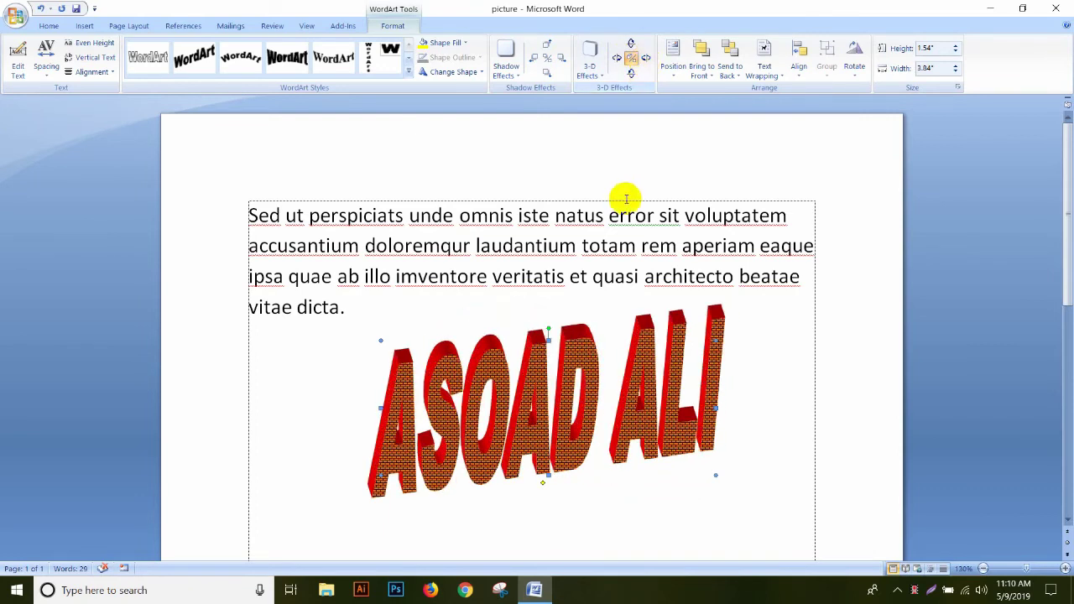
left_click(595, 74)
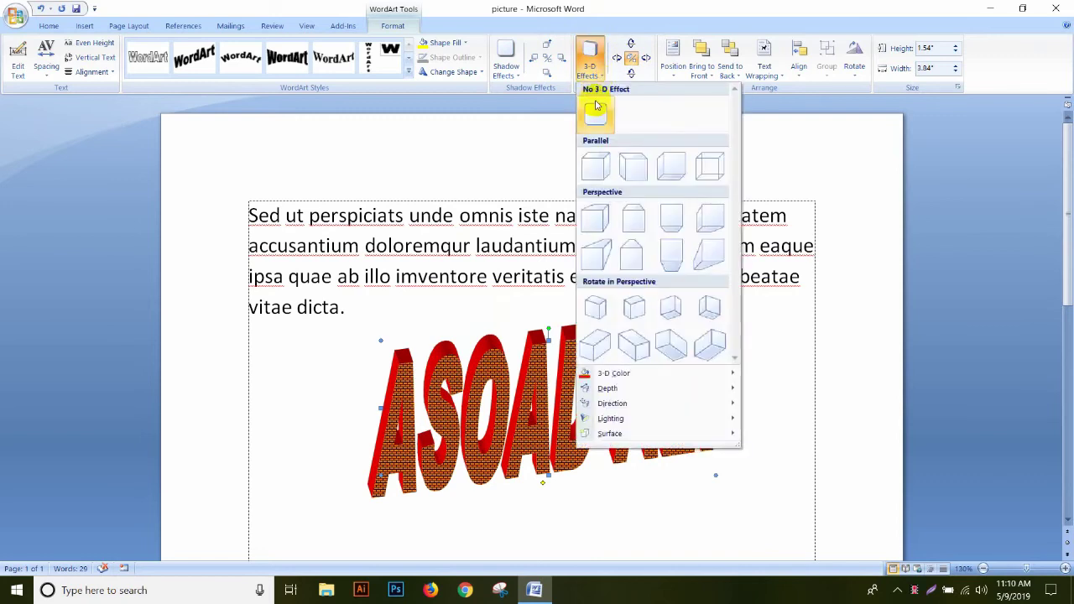
left_click(595, 113)
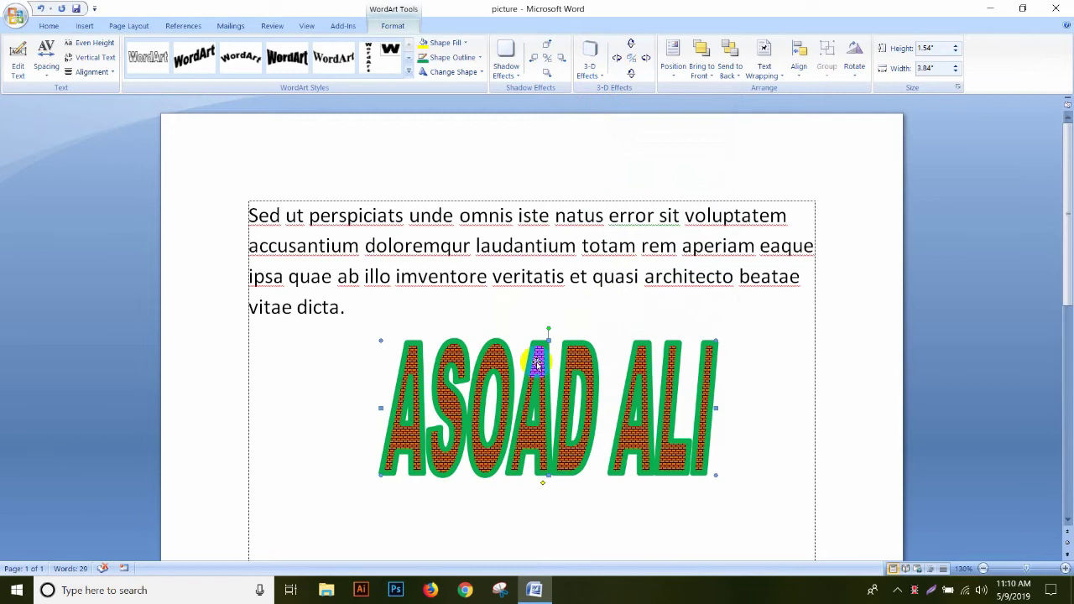
left_click_drag(537, 361, 422, 366)
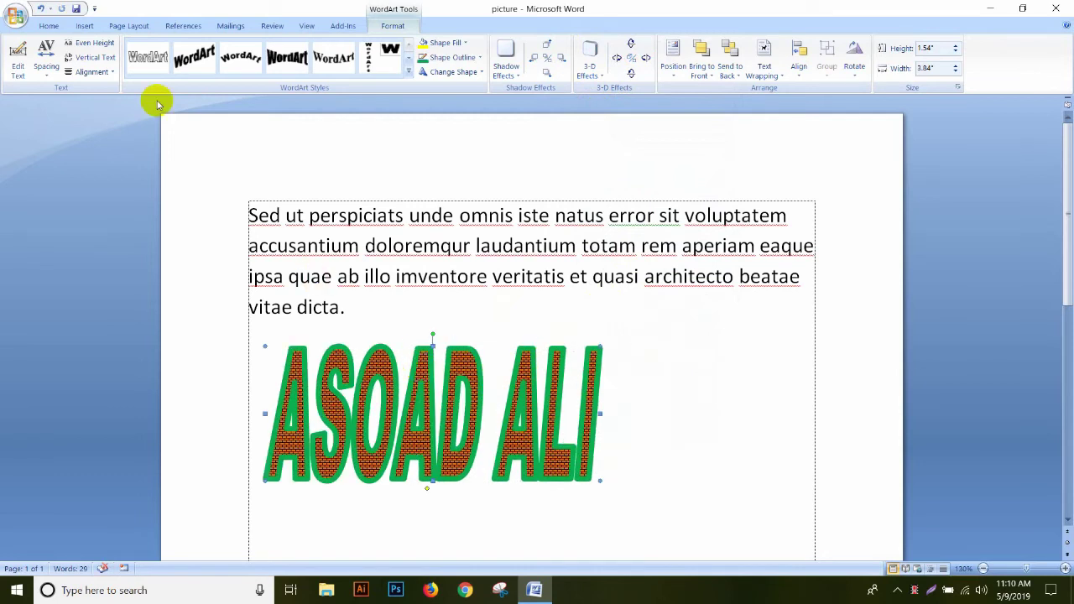
Insert a plain-style WordArt reading 'jdjfv0ui9ojgvkj'.
left_click(82, 25)
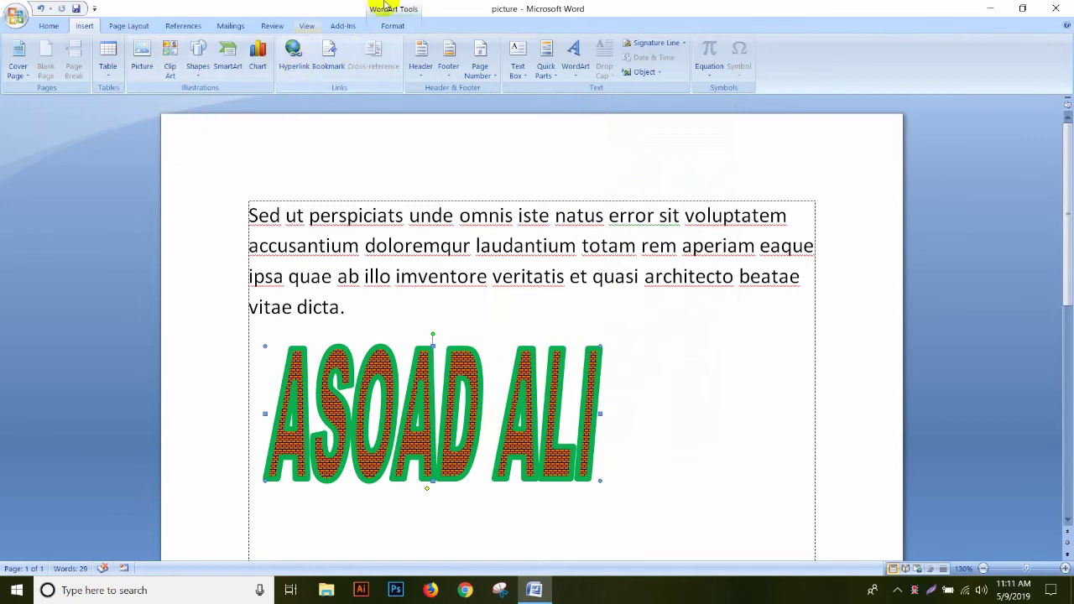
left_click(574, 63)
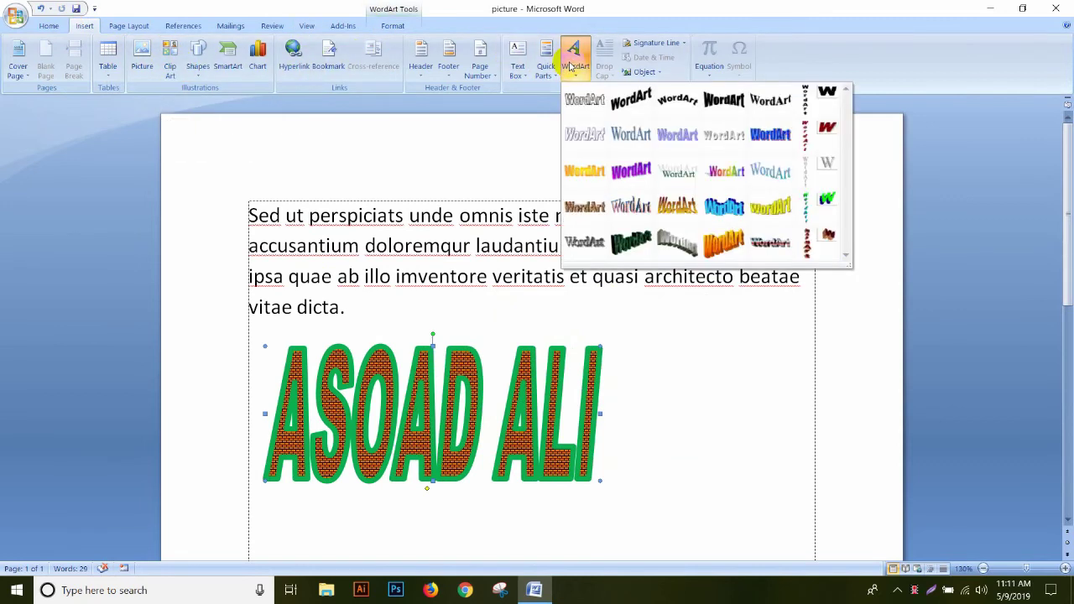
left_click(643, 138)
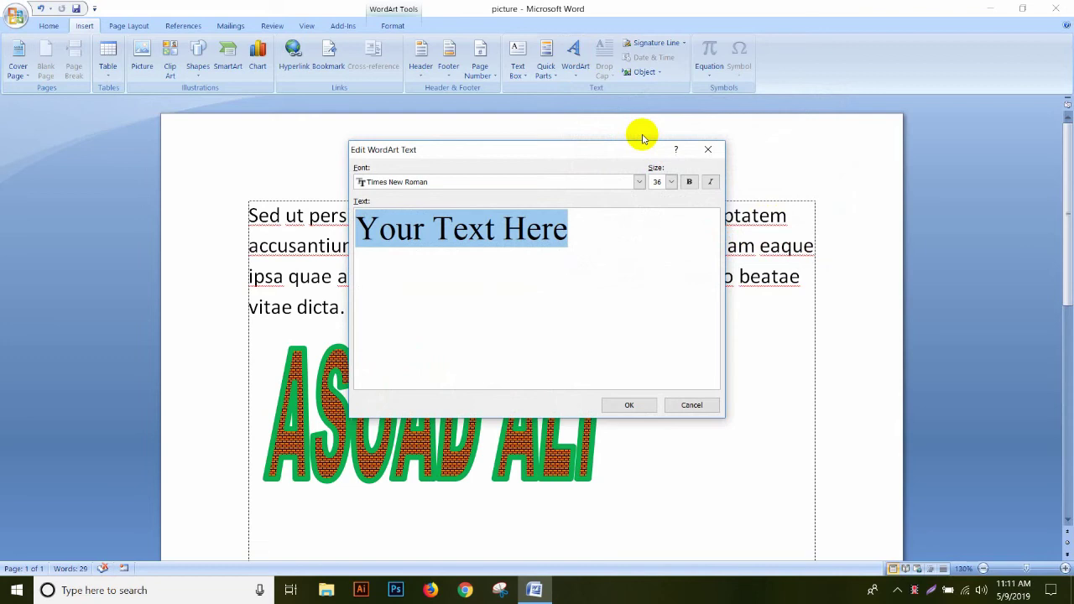
type("jdjfv0ui9ojgvkj")
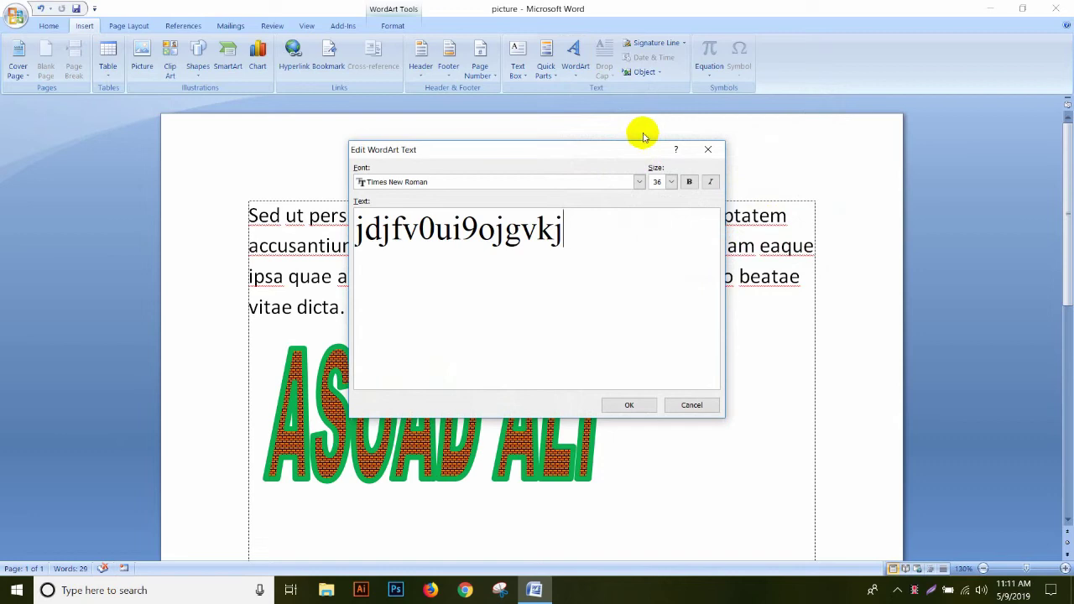
left_click(629, 405)
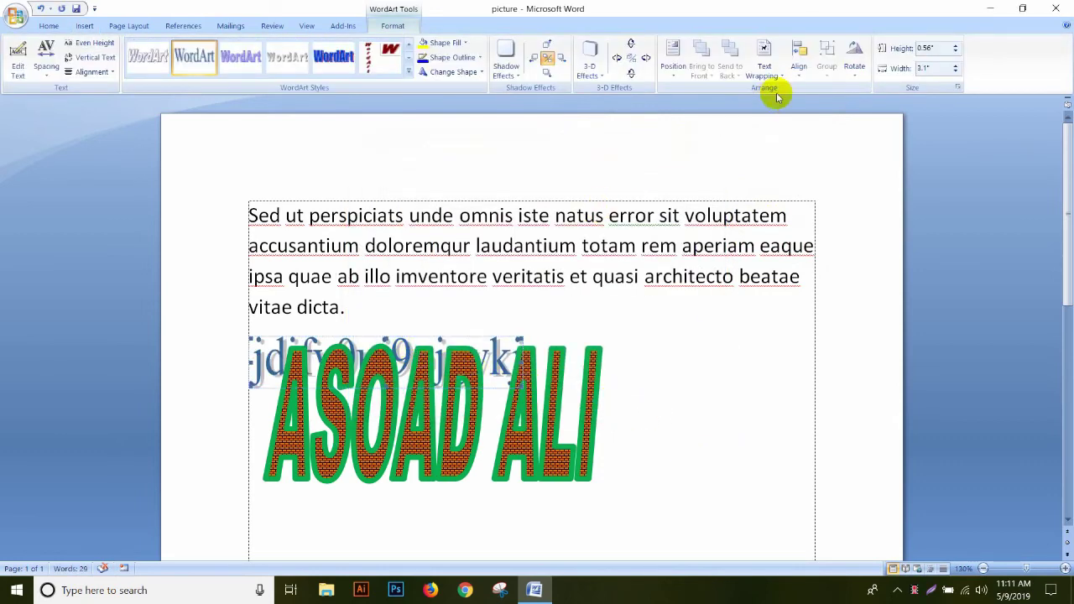
left_click(764, 69)
left_click(779, 153)
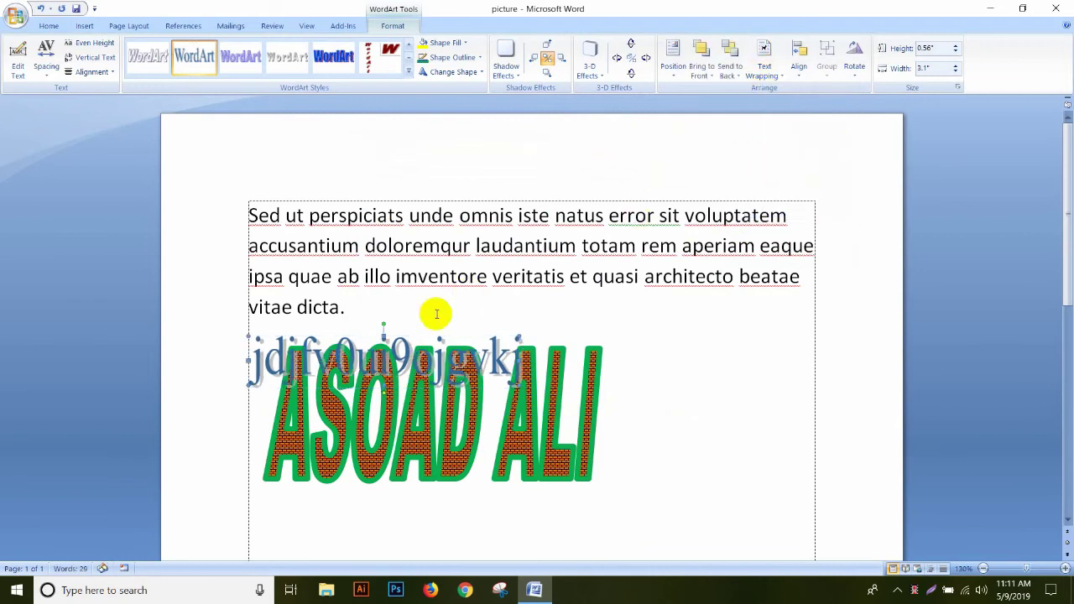
left_click(529, 379)
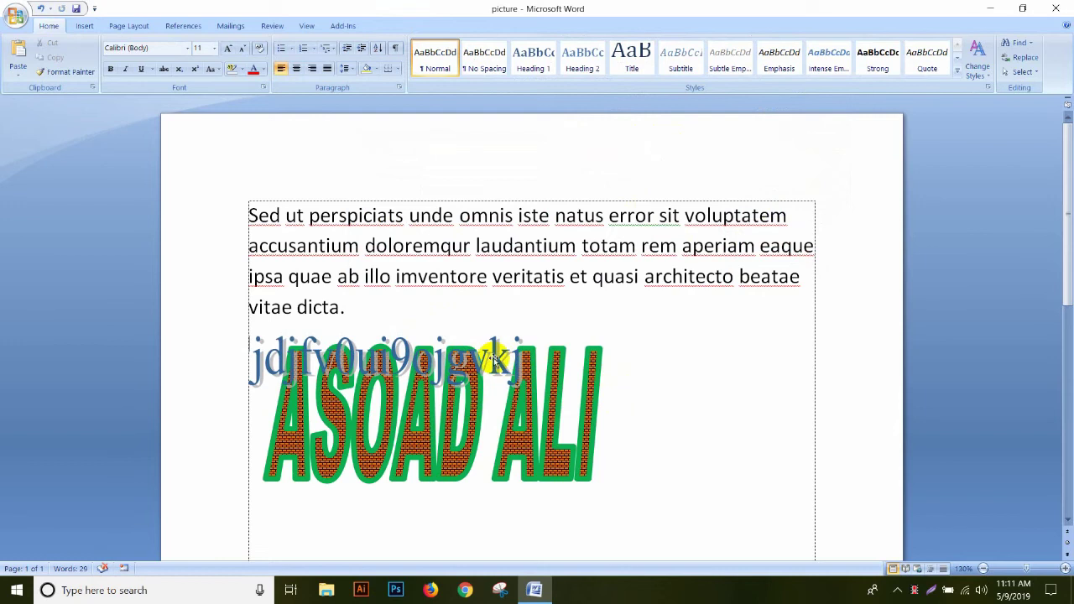
Move the 'jdjfv0ui9ojgvkj' WordArt below-right of ASOAD ALI and apply the Ring Outside warp.
left_click_drag(500, 363, 721, 501)
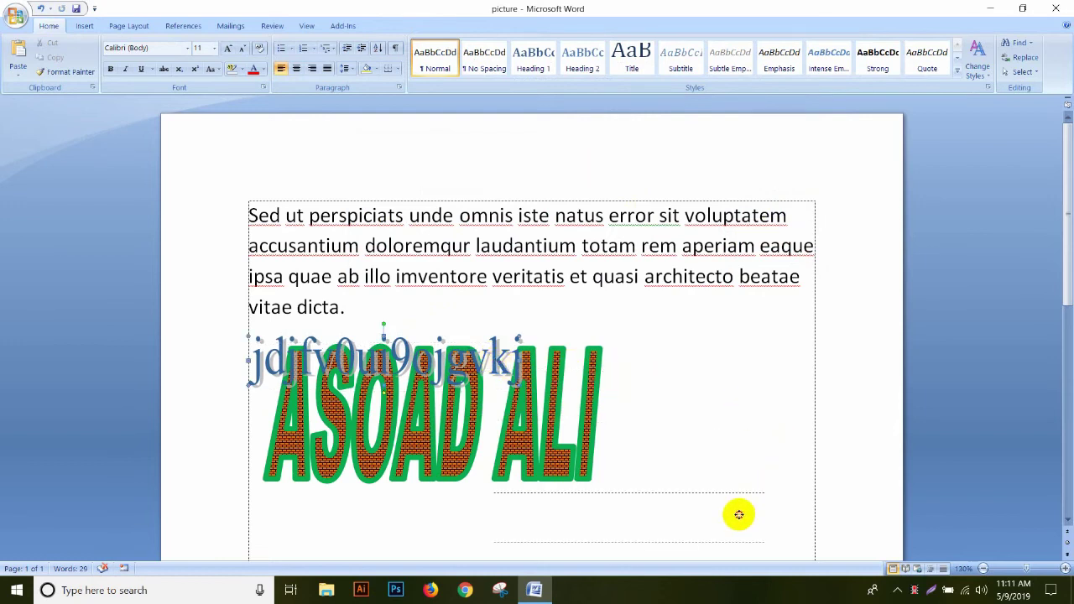
scroll(720, 502, "down", 1)
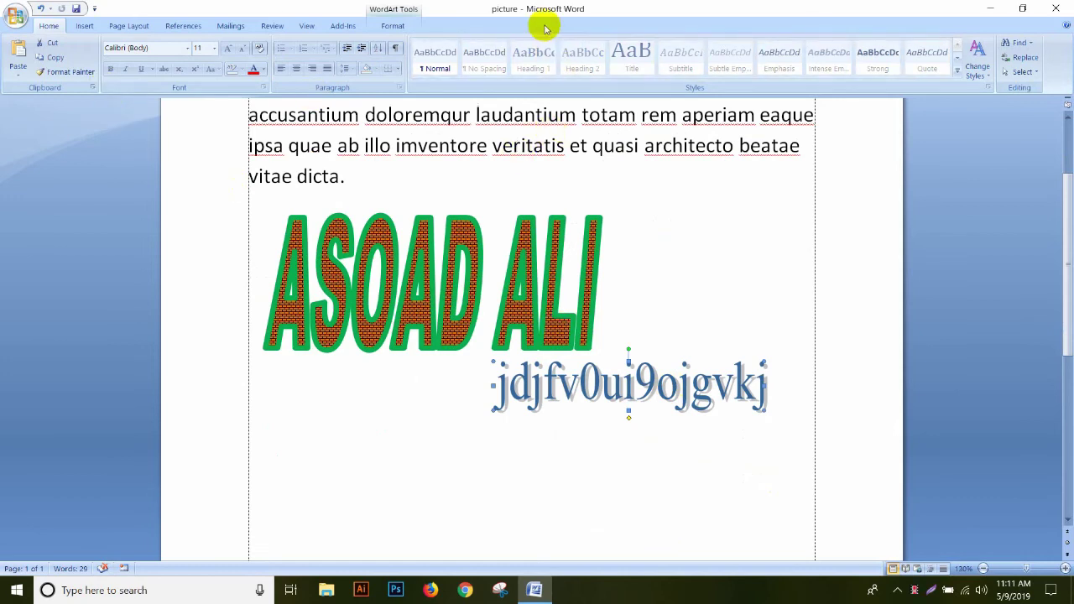
left_click(393, 26)
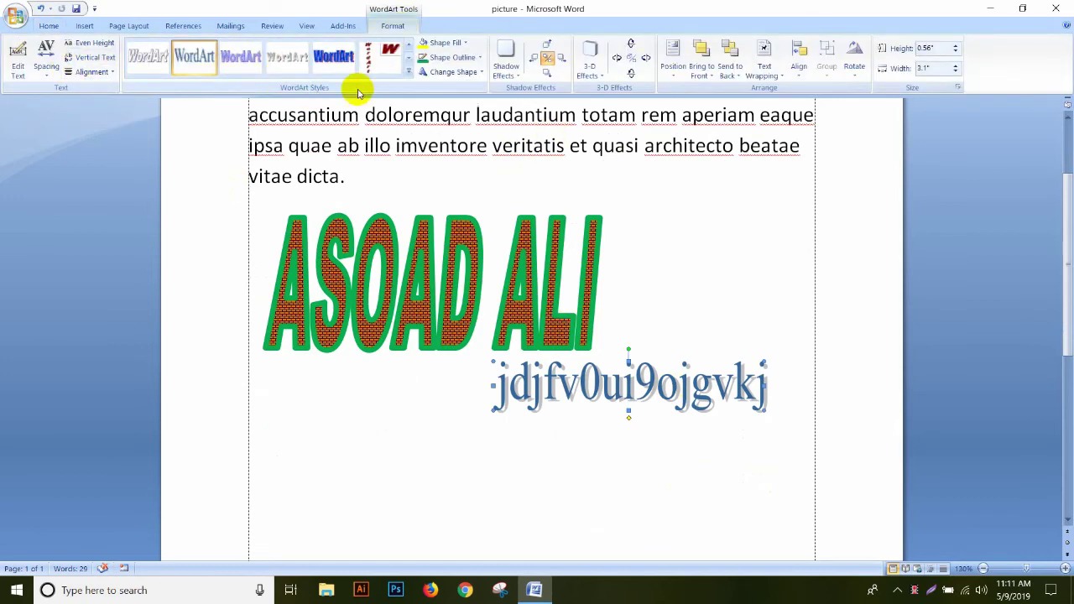
left_click(410, 74)
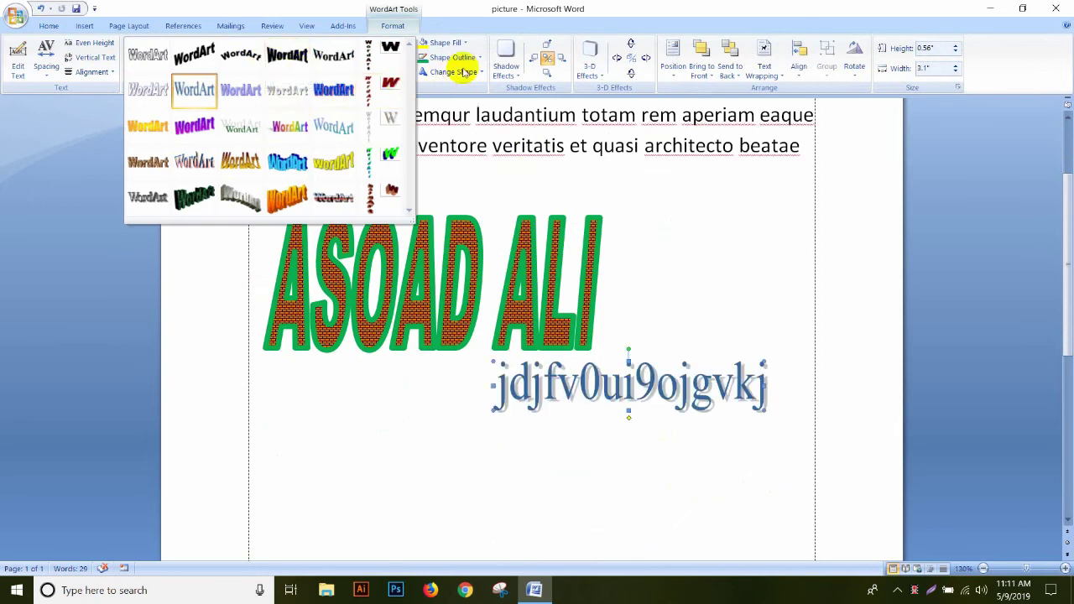
left_click(454, 71)
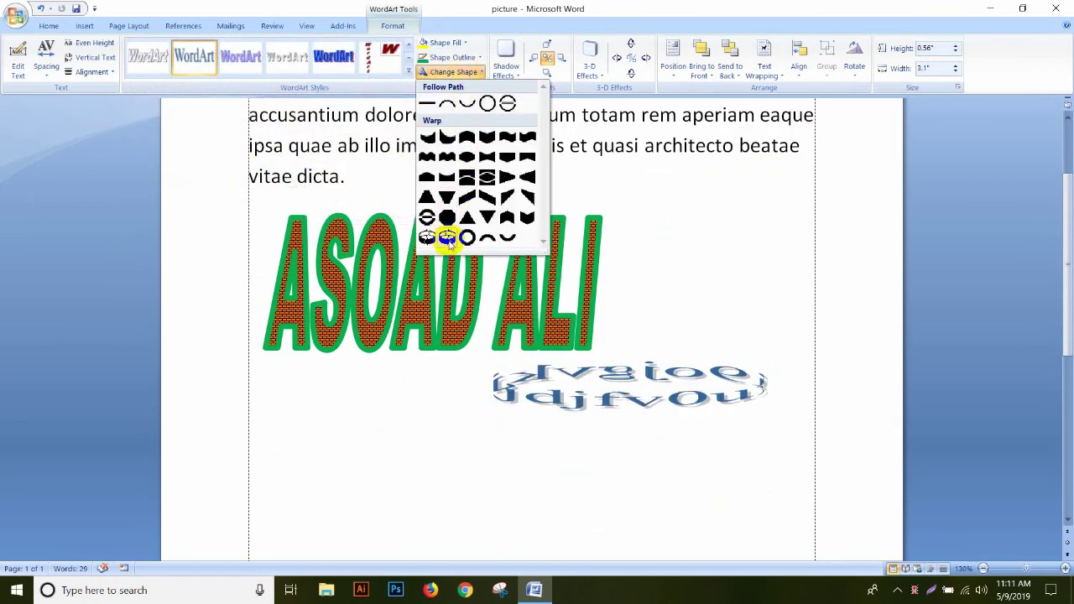
left_click(447, 240)
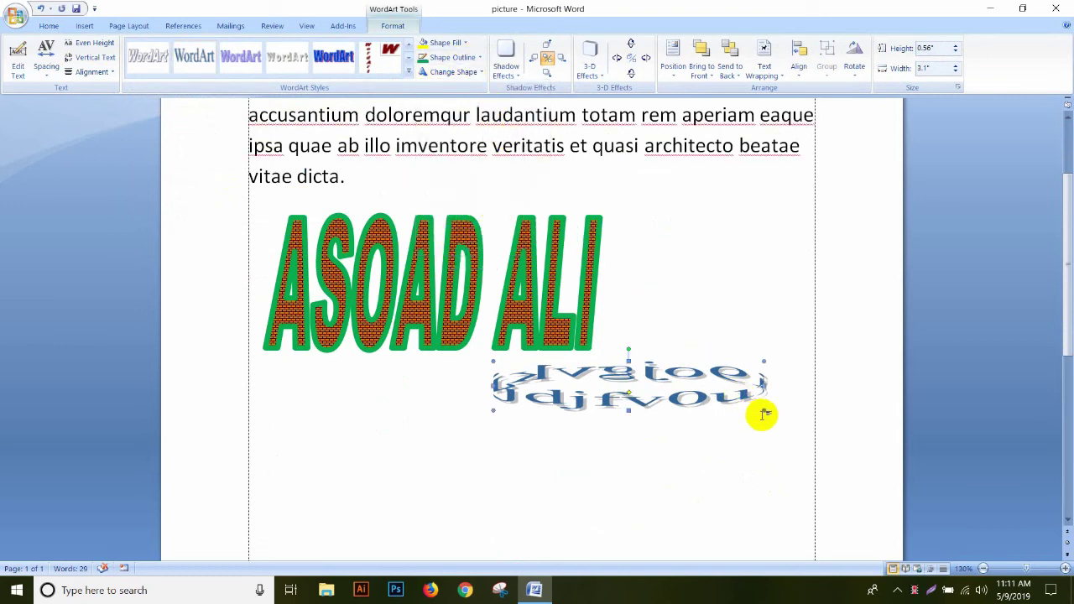
Enlarge the ring WordArt and fill its letters with the TQewBVK landscape picture.
left_click_drag(764, 412, 811, 473)
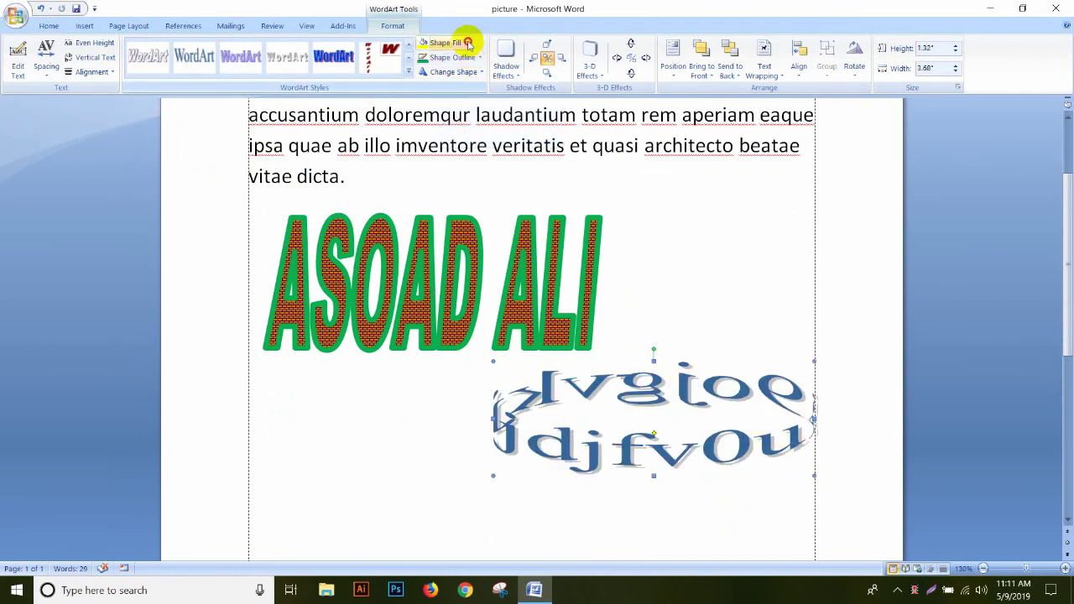
left_click(445, 42)
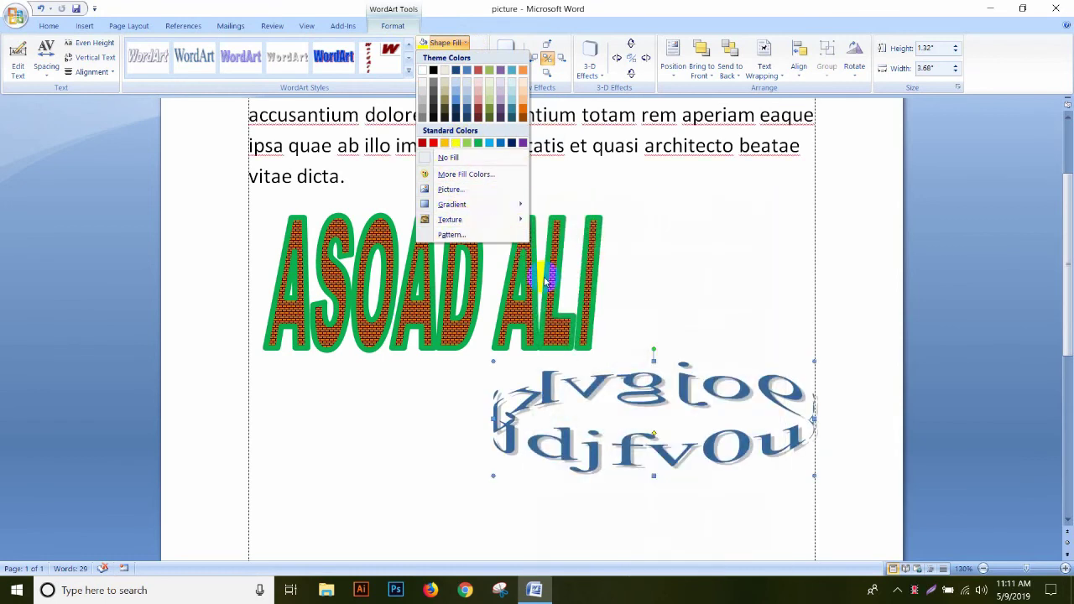
mouse_move(470, 204)
left_click(474, 190)
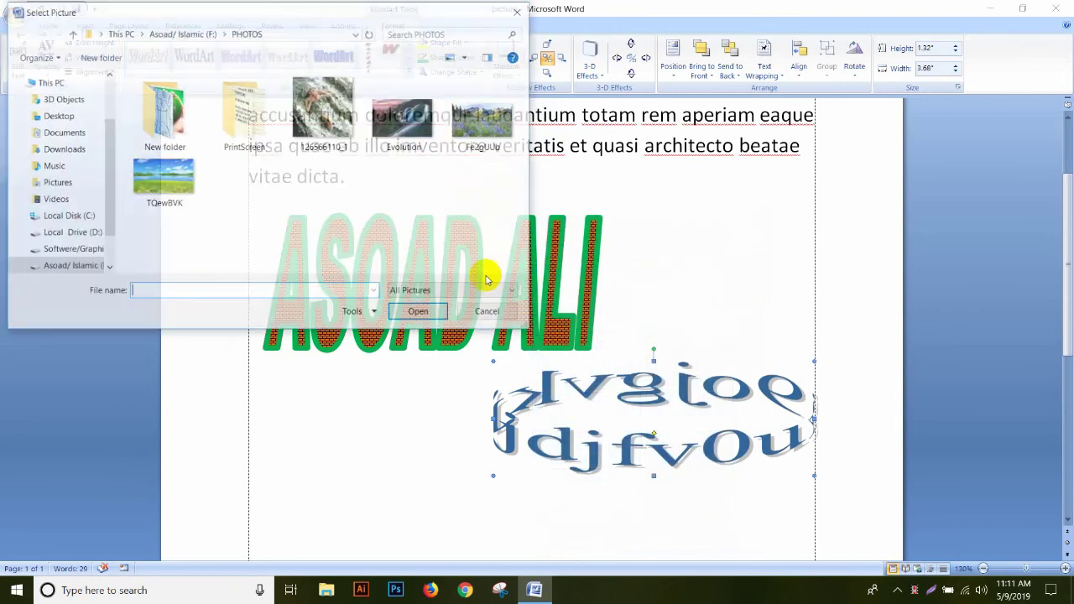
left_click(180, 177)
double_click(181, 177)
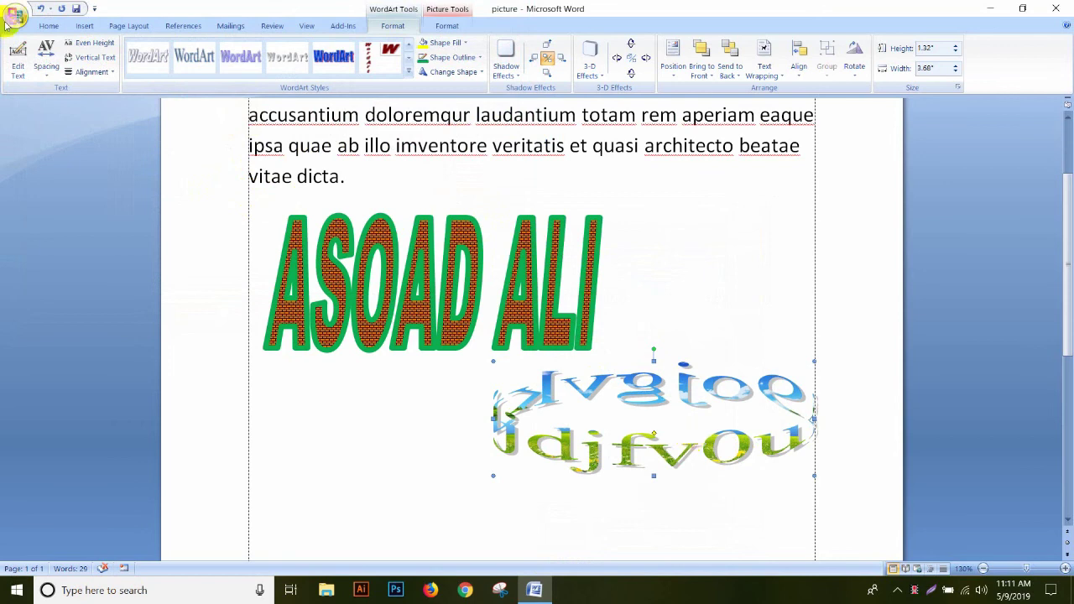
Make all the ring WordArt's letters even height, then deselect it.
left_click(51, 59)
left_click(100, 42)
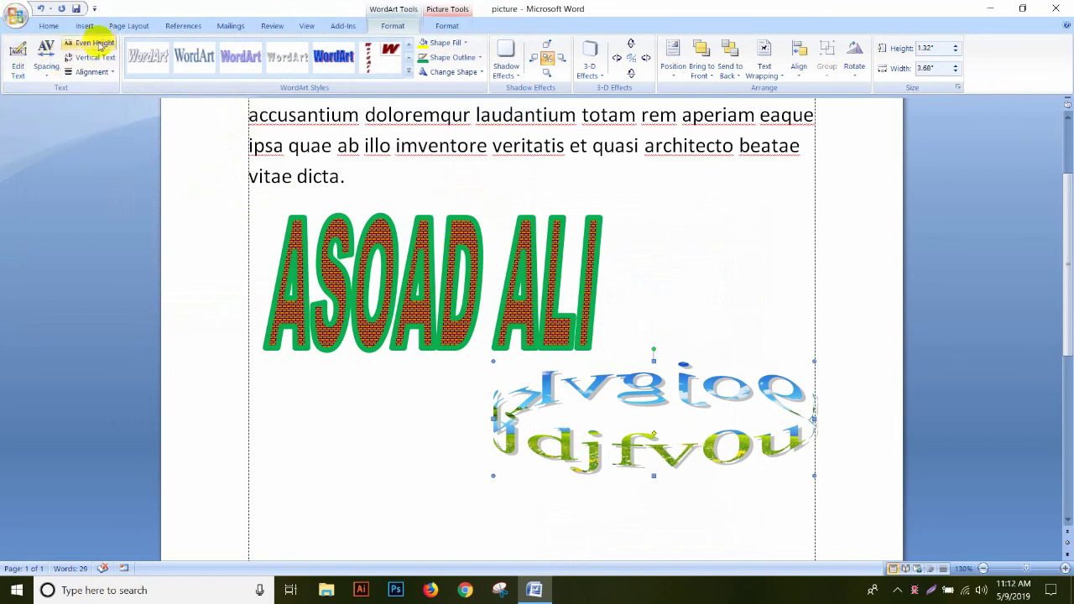
left_click(100, 46)
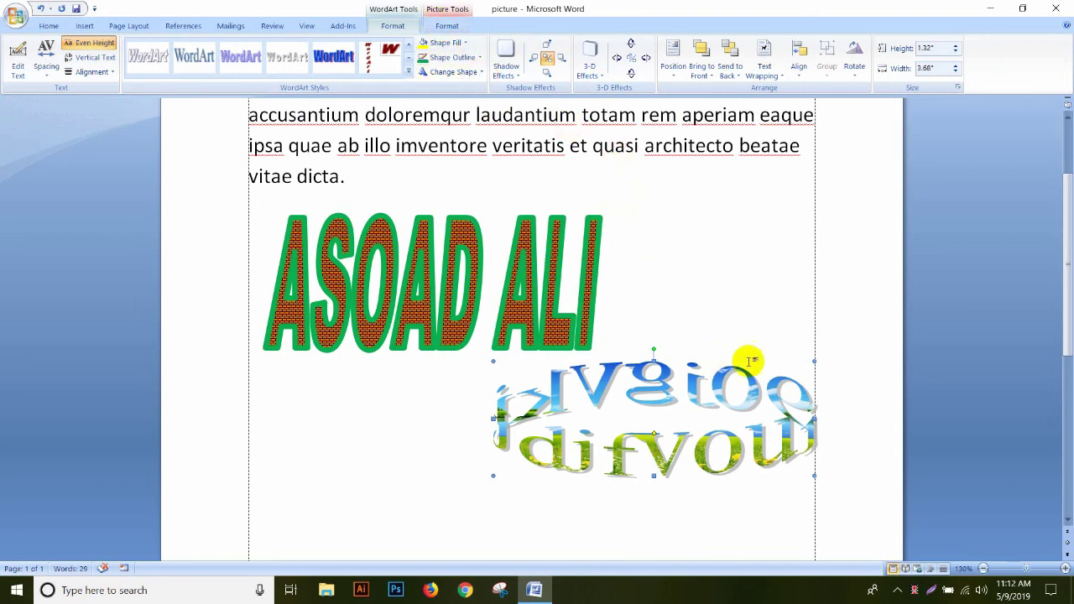
left_click(749, 321)
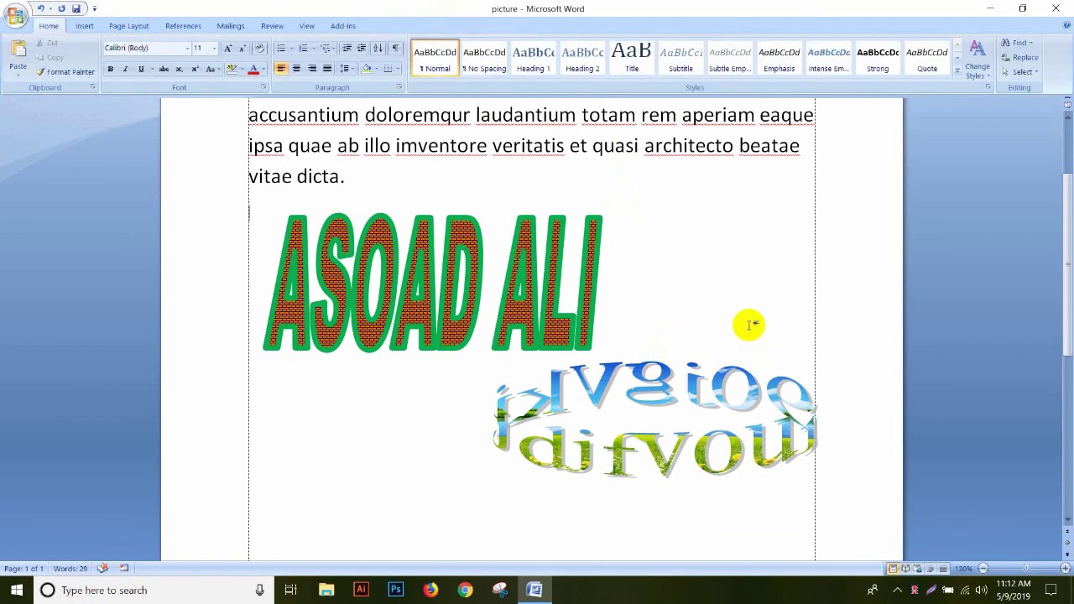